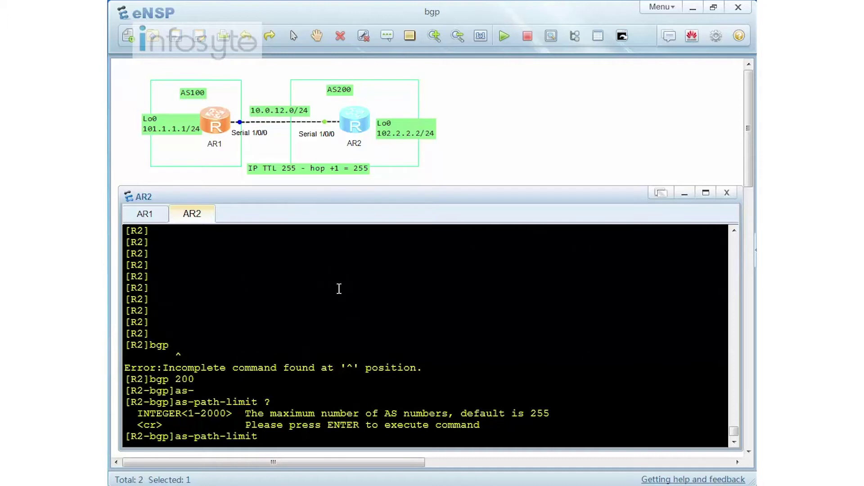
Step: Set the AS-path limit to 5 in R2's BGP view and review R2's BGP routing table
{"action": "type", "text": "5"}
{"action": "key", "text": "Return"}
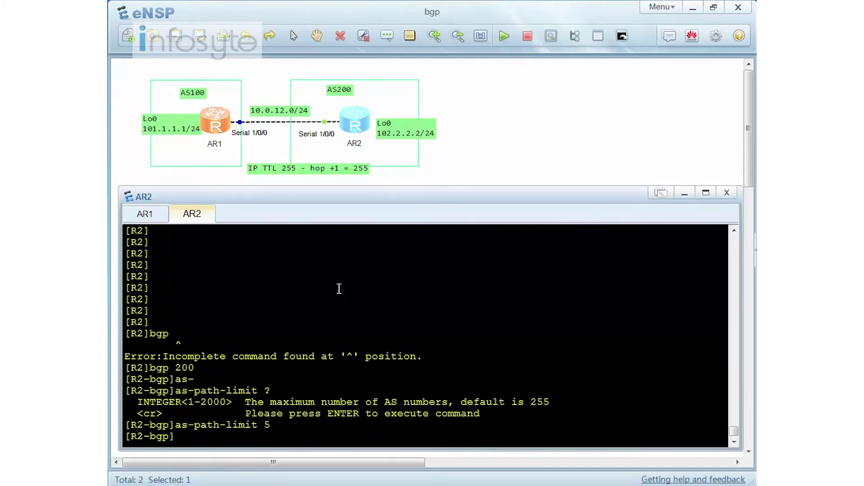
{"action": "type", "text": "dis bgp ro"}
{"action": "key", "text": "Tab"}
{"action": "key", "text": "Return"}
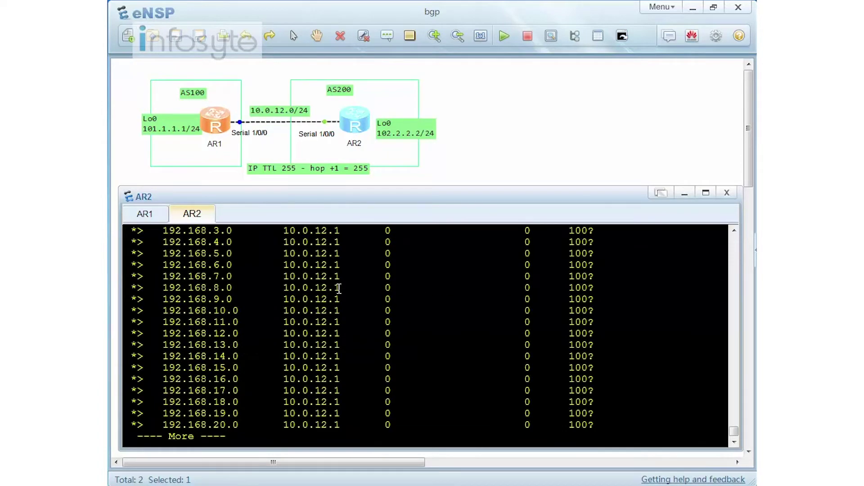
{"action": "scroll", "coordinate": [555, 347], "scroll_direction": "up", "scroll_amount": 7}
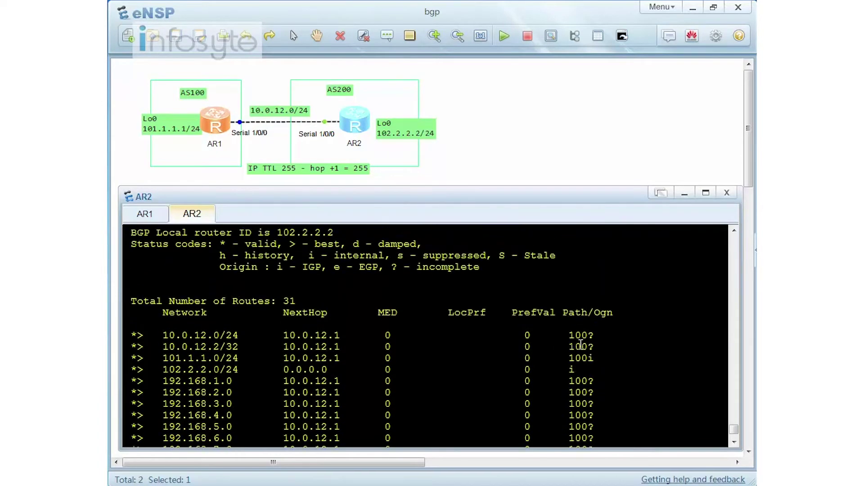
{"action": "scroll", "coordinate": [581, 351], "scroll_direction": "down", "scroll_amount": 3}
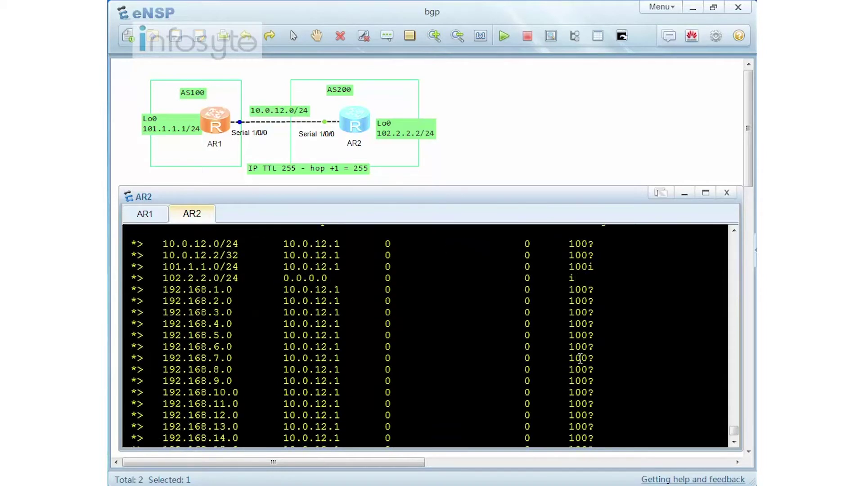
{"action": "scroll", "coordinate": [581, 358], "scroll_direction": "down", "scroll_amount": 4}
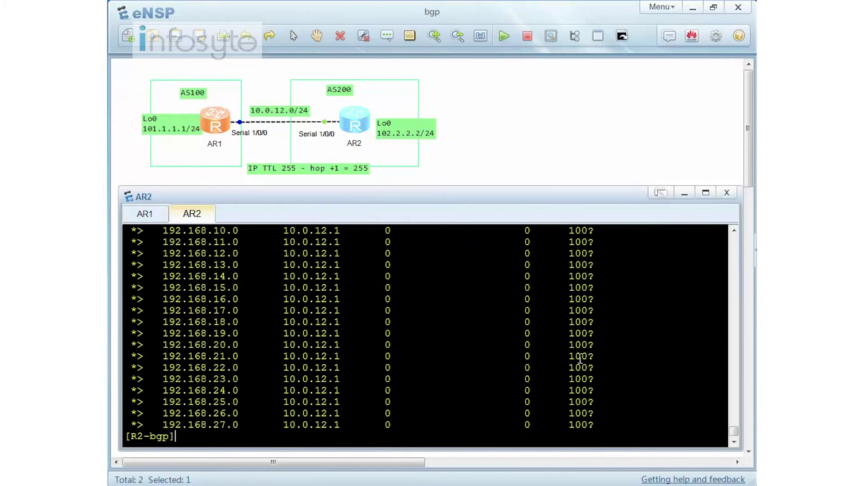
Step: Display R2's current BGP view configuration and examine the as-path-limit line
{"action": "type", "text": "dis this"}
{"action": "key", "text": "Return"}
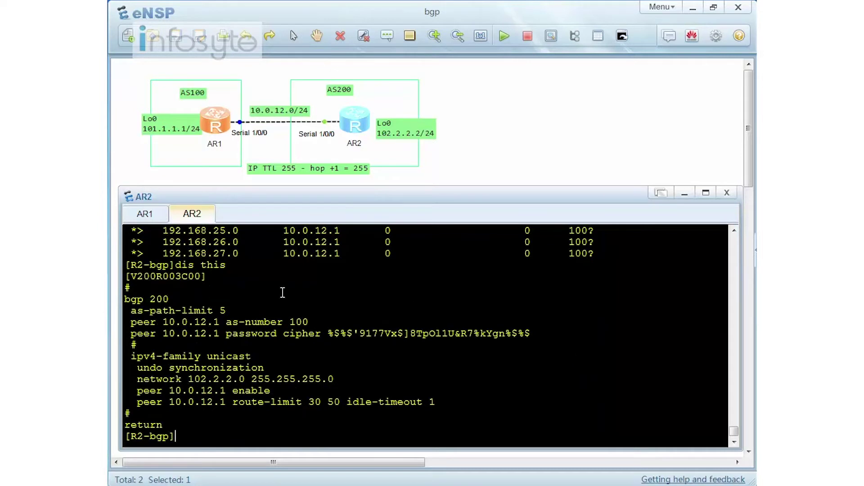
{"action": "left_click_drag", "start_coordinate": [245, 307], "coordinate": [126, 303]}
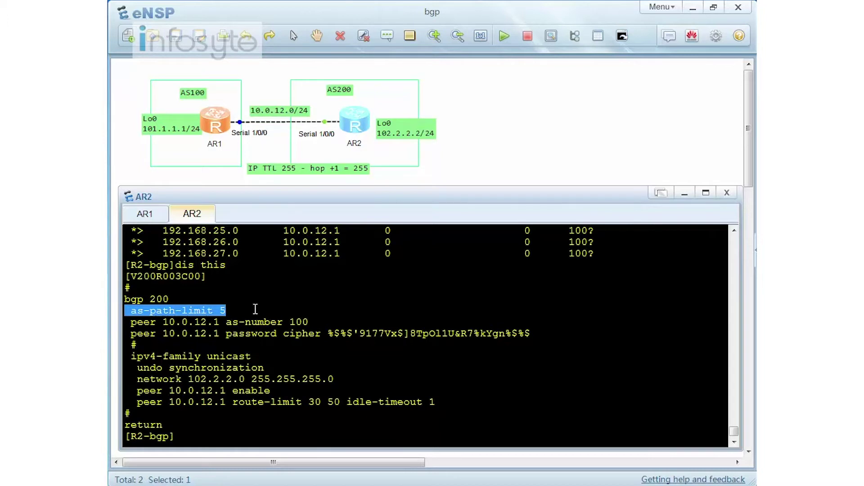
{"action": "left_click", "coordinate": [204, 428]}
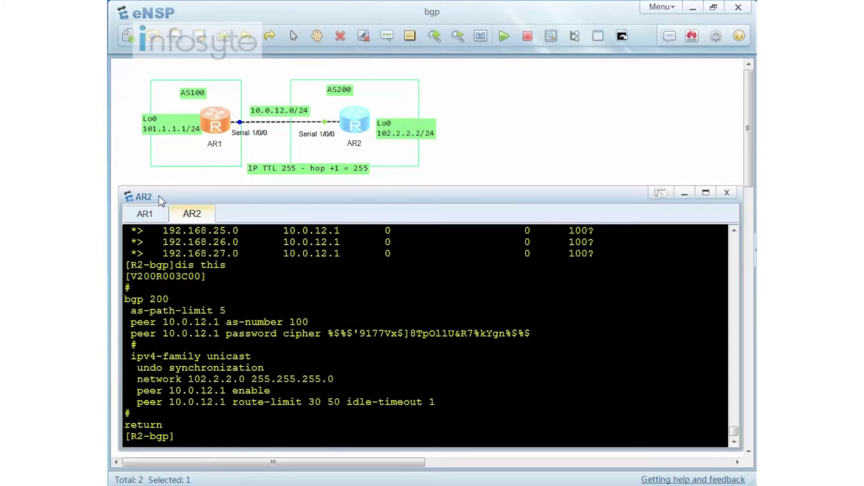
Step: On AR1, create IP prefix list ADD_ALL permitting 0.0.0.0 0 less-equal 32
{"action": "left_click", "coordinate": [144, 214]}
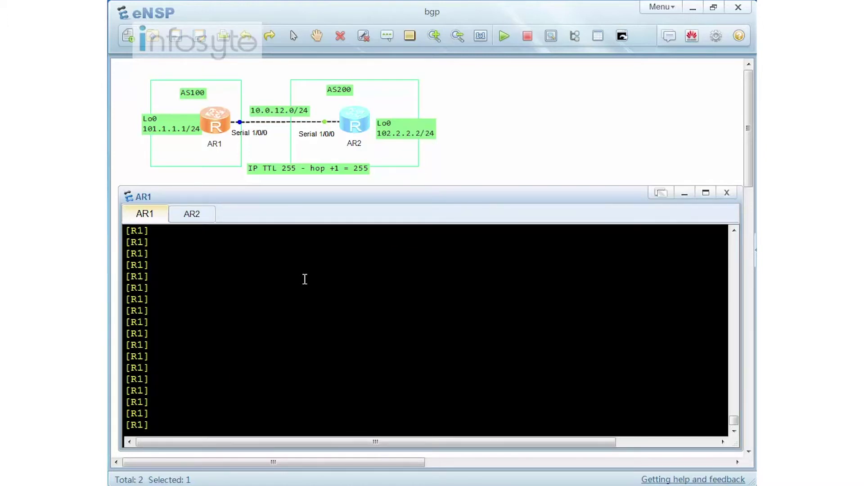
{"action": "type", "text": "ip ip-"}
{"action": "key", "text": "Tab"}
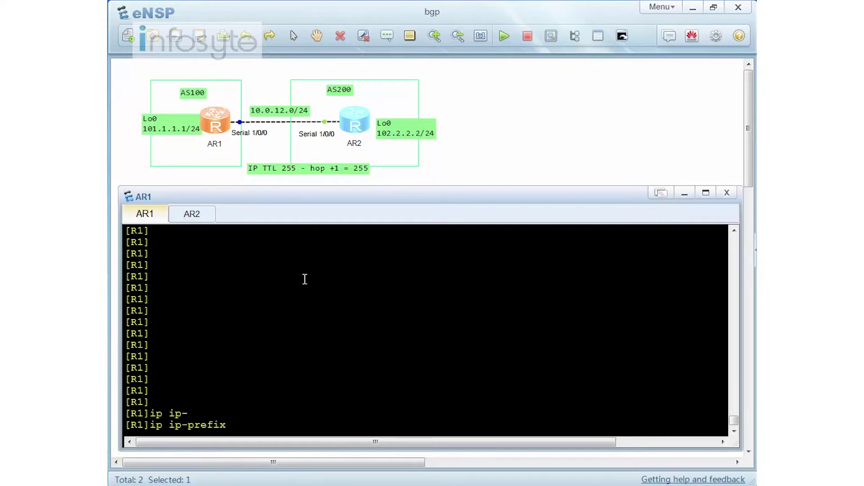
{"action": "type", "text": "ADD"}
{"action": "type", "text": "_ALL "}
{"action": "type", "text": "?"}
{"action": "type", "text": "pe"}
{"action": "key", "text": "Tab"}
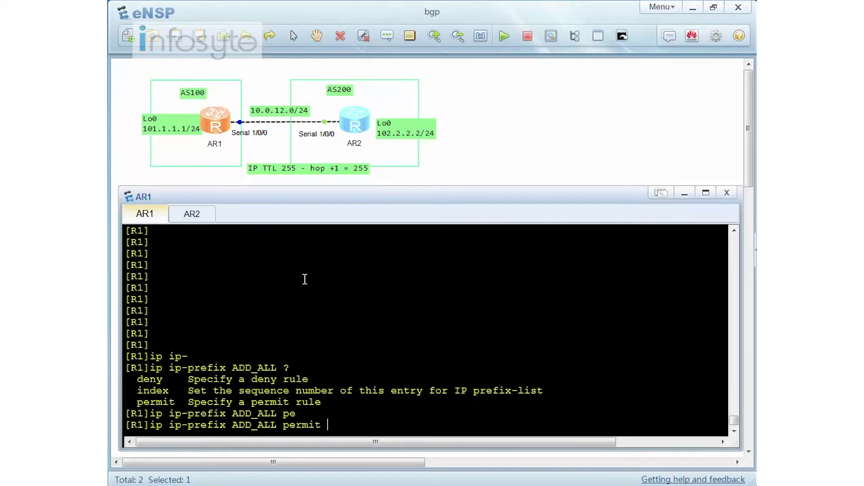
{"action": "type", "text": "?0"}
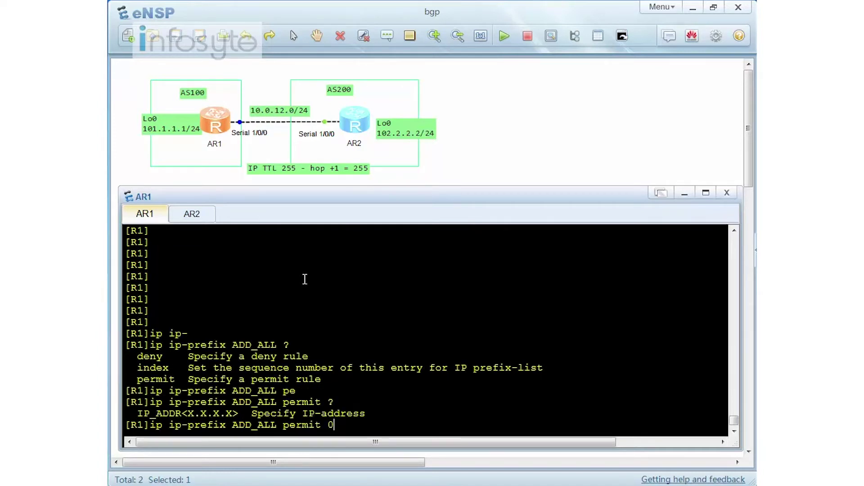
{"action": "type", "text": ".0.0.0 0 le"}
{"action": "key", "text": "Tab"}
{"action": "type", "text": "32"}
{"action": "key", "text": "Return"}
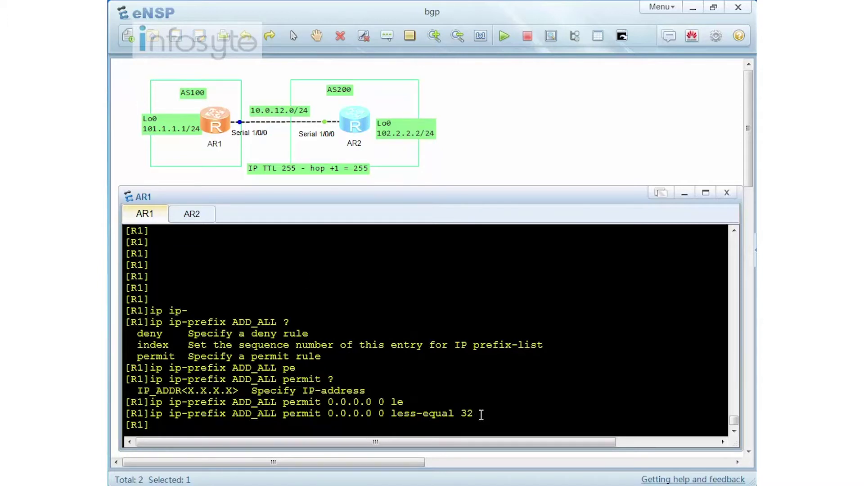
Step: Create route policy ADD_AS on R1 with permit node 10
{"action": "type", "text": "route-policy ADD"}
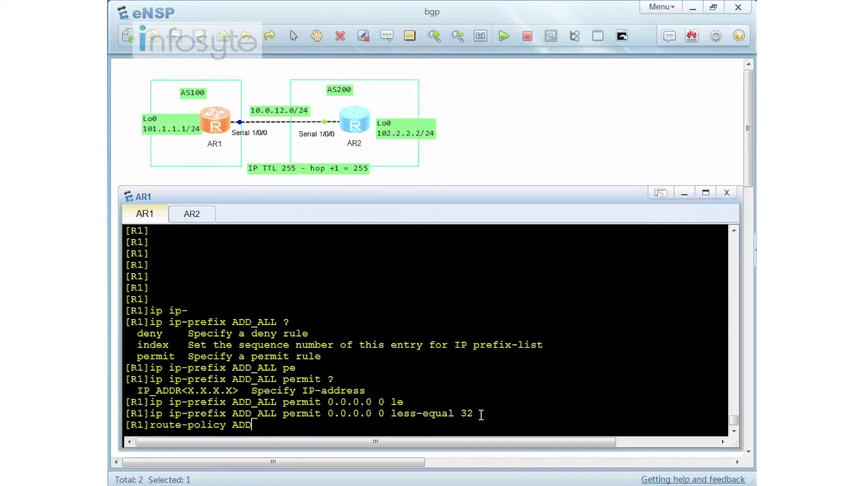
{"action": "type", "text": "_AS per"}
{"action": "key", "text": "Tab"}
{"action": "type", "text": "node 10"}
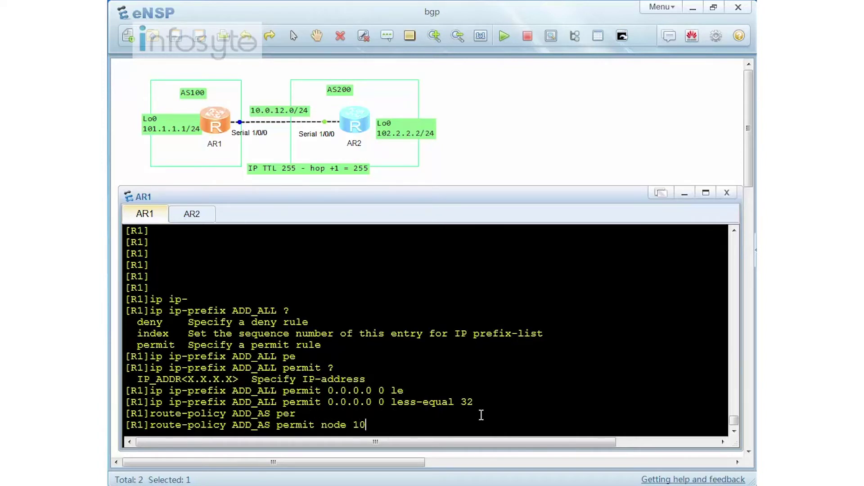
{"action": "key", "text": "Return"}
Step: Add an if-match clause for IP prefix list ADD_ALL to the route policy node
{"action": "type", "text": "if"}
{"action": "key", "text": "Tab"}
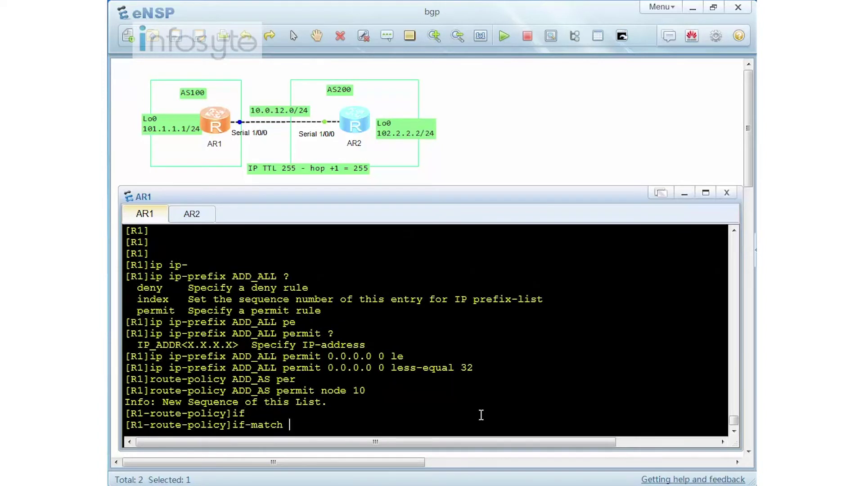
{"action": "type", "text": "ip"}
{"action": "key", "text": "Tab"}
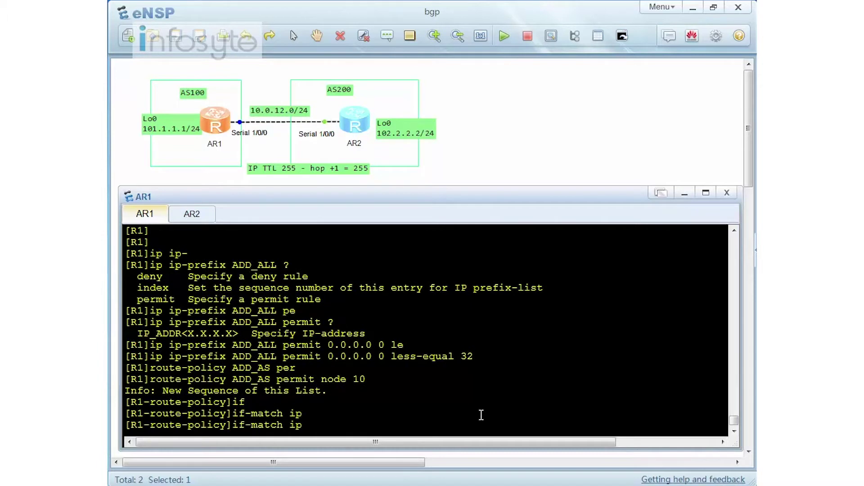
{"action": "type", "text": "-"}
{"action": "key", "text": "Tab"}
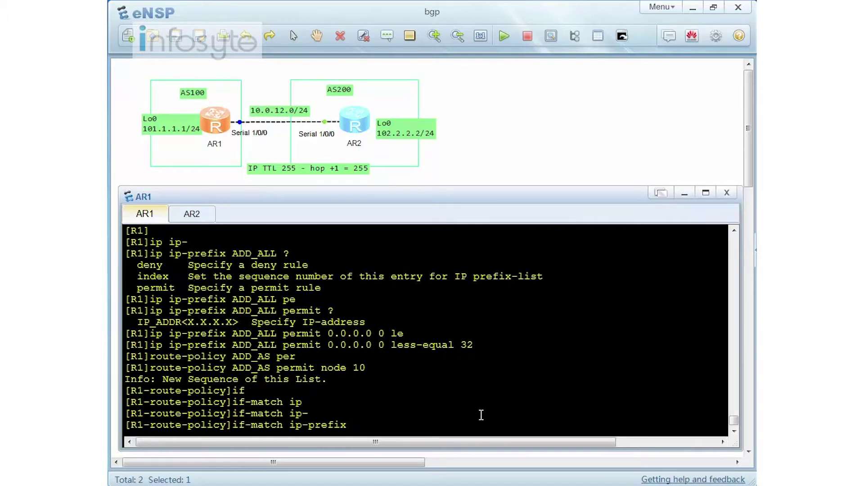
{"action": "type", "text": "ADD_ALL ?"}
{"action": "key", "text": "Return"}
Step: Make the route policy apply AS path 1 2 3 4 5 with the additive option
{"action": "type", "text": "app"}
{"action": "key", "text": "Tab"}
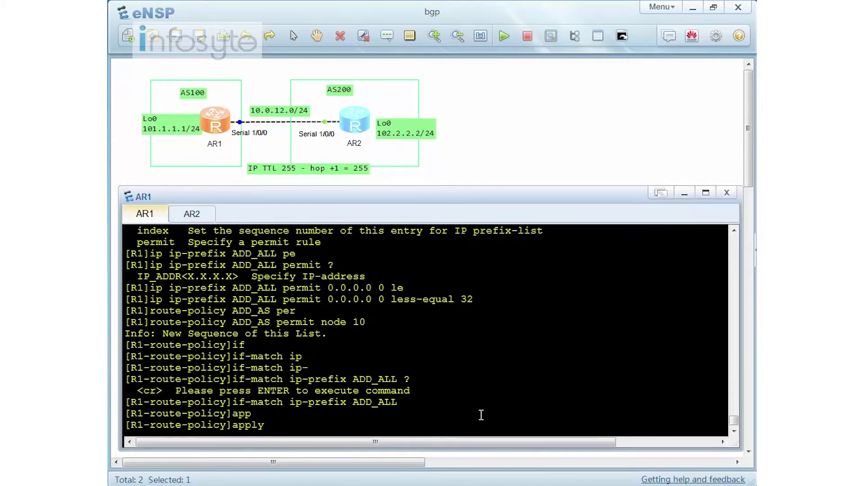
{"action": "type", "text": "?"}
{"action": "type", "text": "k"}
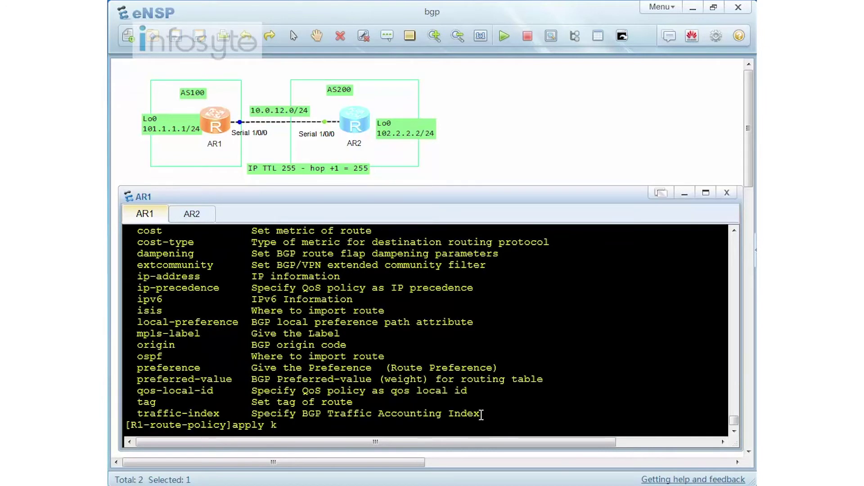
{"action": "key", "text": "Left"}
{"action": "key", "text": "Delete"}
{"action": "type", "text": "as"}
{"action": "key", "text": "Tab"}
{"action": "type", "text": "?"}
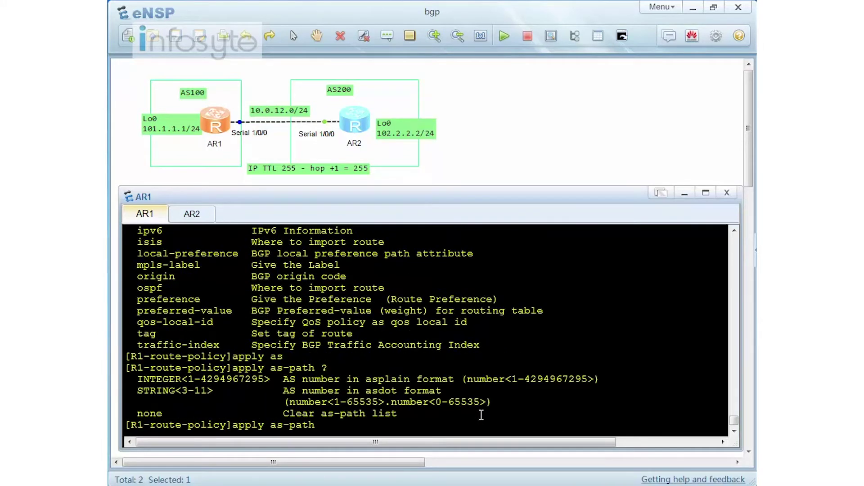
{"action": "type", "text": "1 2 3 4"}
{"action": "type", "text": " 5"}
{"action": "type", "text": "?"}
{"action": "type", "text": "add"}
{"action": "key", "text": "Tab"}
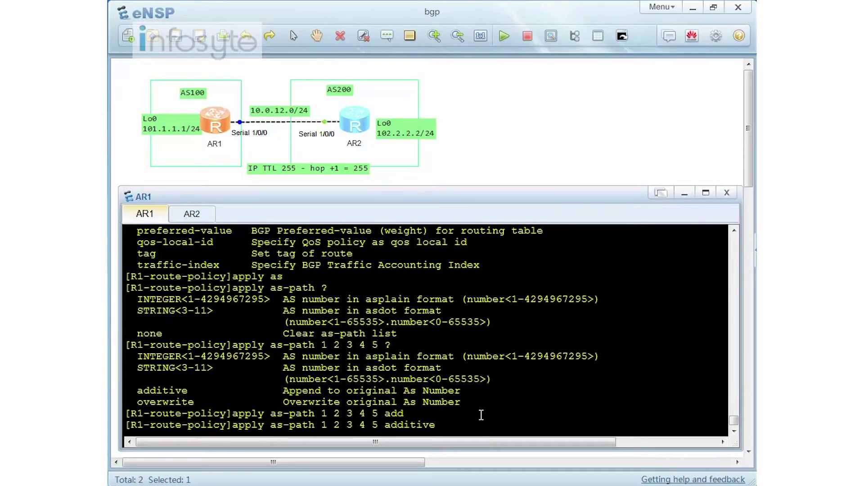
{"action": "key", "text": "Return"}
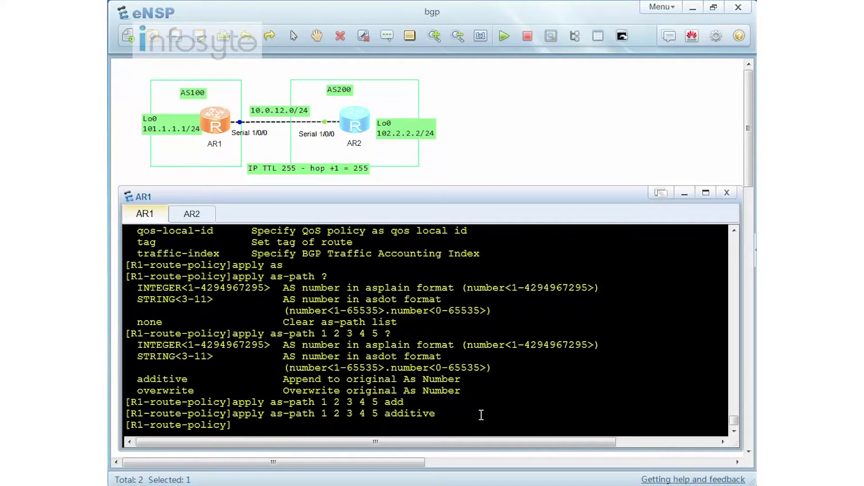
Step: Leave the route-policy view and display R1's IP prefix lists to check the ADD_ALL entry
{"action": "type", "text": "q"}
{"action": "key", "text": "Return"}
{"action": "type", "text": "d"}
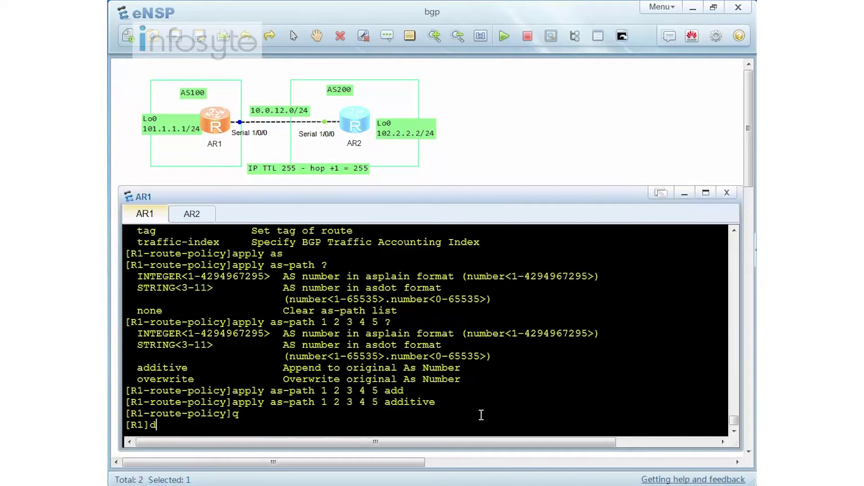
{"action": "type", "text": "is ip ip-p"}
{"action": "key", "text": "Tab"}
{"action": "key", "text": "Return"}
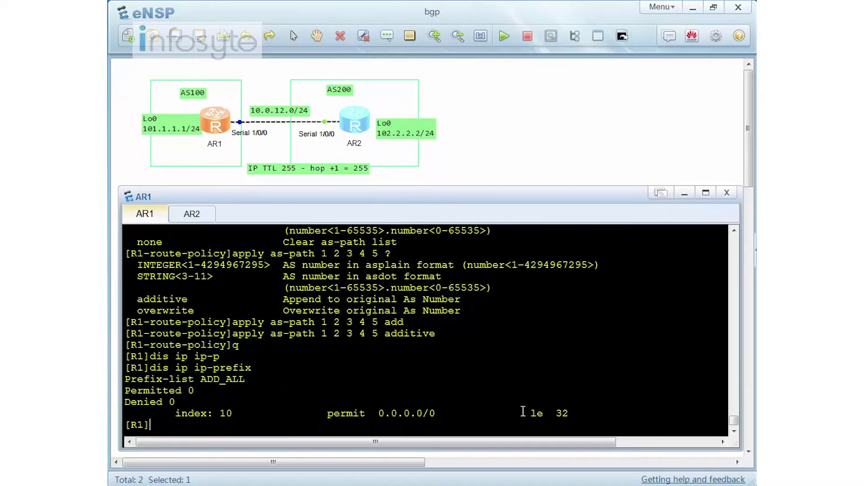
{"action": "left_click_drag", "start_coordinate": [581, 408], "coordinate": [171, 414]}
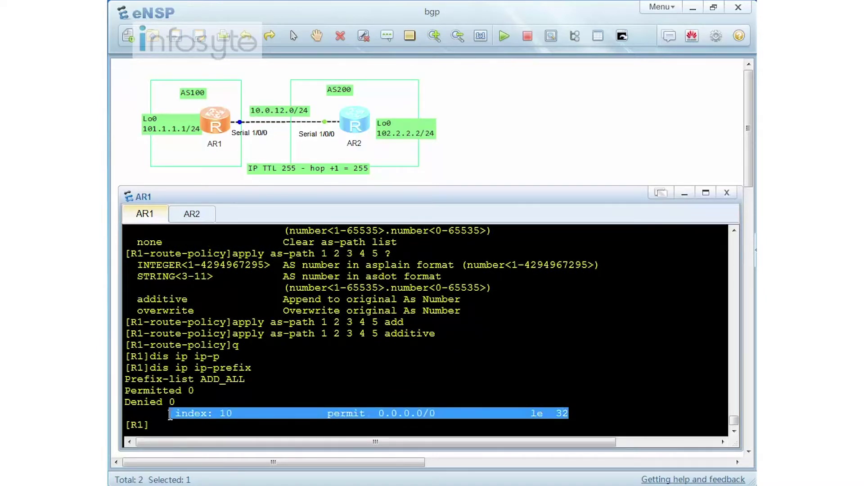
{"action": "left_click", "coordinate": [302, 391]}
Step: Display R1's route policies to check the match and apply clauses of ADD_AS
{"action": "key", "text": "Return"}
{"action": "key", "text": "Return"}
{"action": "type", "text": "dis "}
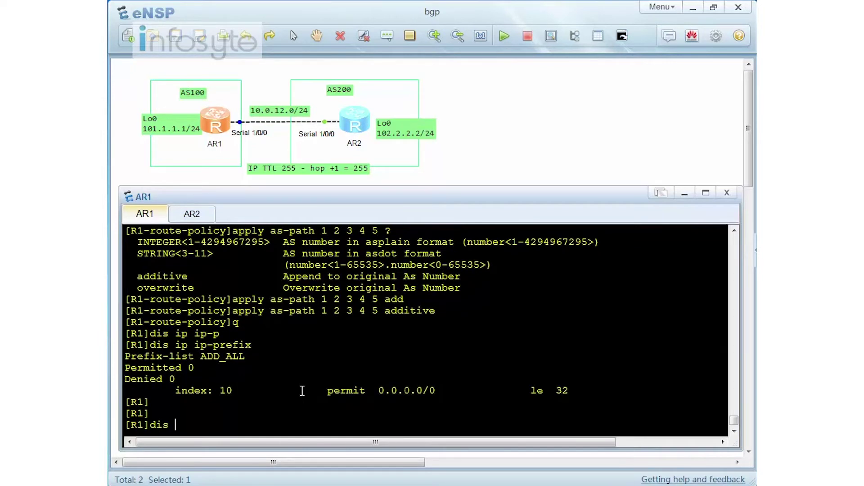
{"action": "type", "text": "route-pol"}
{"action": "key", "text": "Tab"}
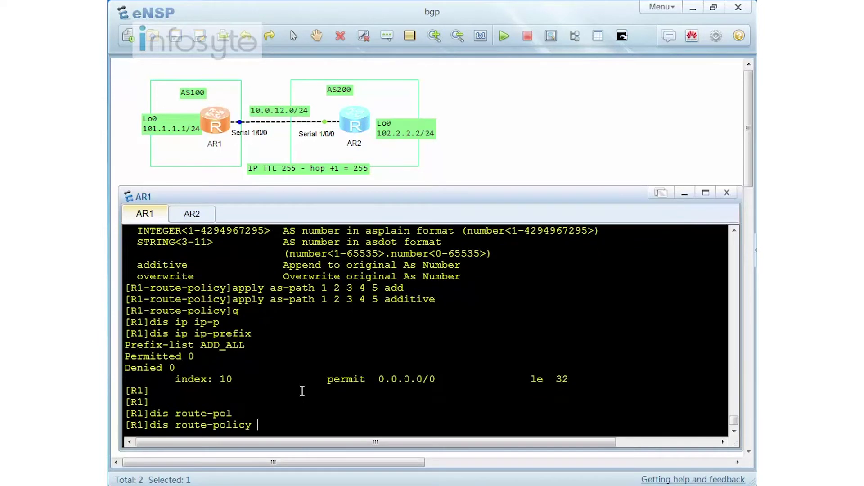
{"action": "key", "text": "Return"}
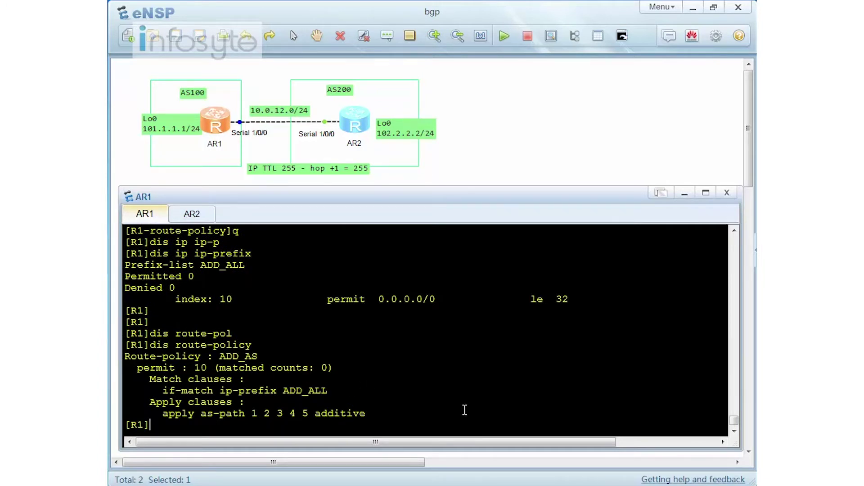
Step: In R1's BGP 100 view, apply route policy ADD_AS in the export direction to peer 10.0.12.2
{"action": "key", "text": "Return"}
{"action": "key", "text": "Return"}
{"action": "key", "text": "Return"}
{"action": "key", "text": "Return"}
{"action": "type", "text": "bgp 100"}
{"action": "key", "text": "Return"}
{"action": "type", "text": "pe"}
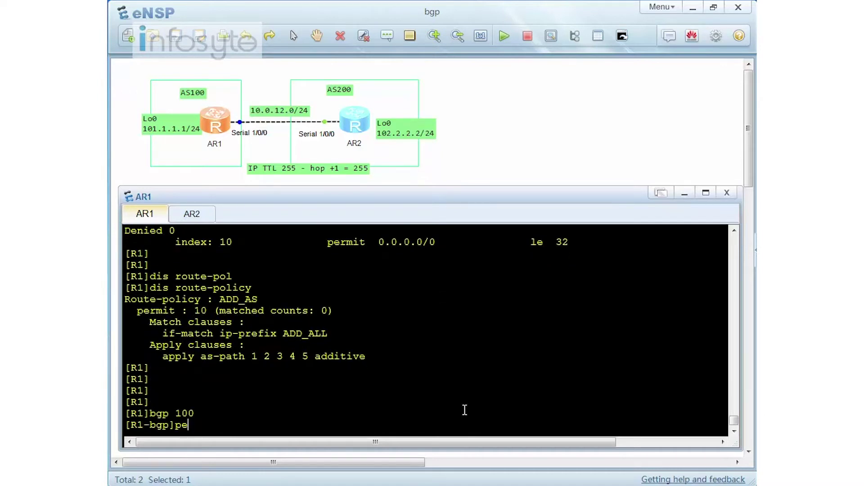
{"action": "type", "text": "er 10.0.12.2 rou"}
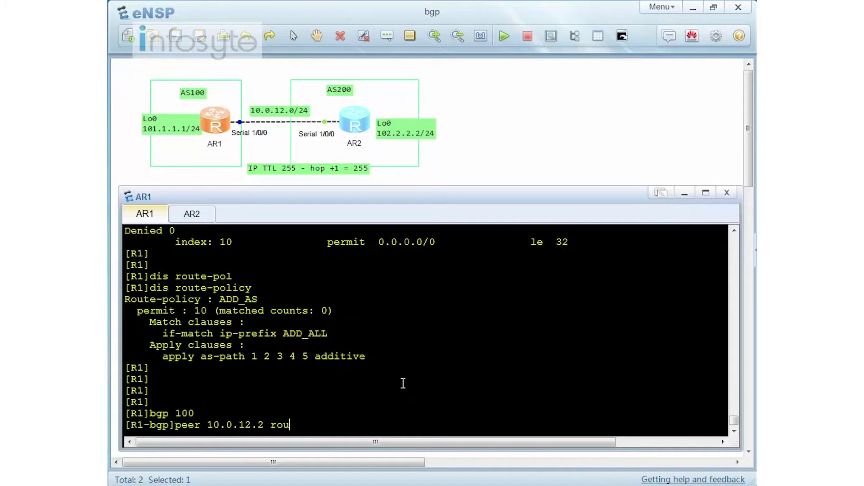
{"action": "type", "text": "te-policy ADD_AS ex"}
{"action": "key", "text": "Tab"}
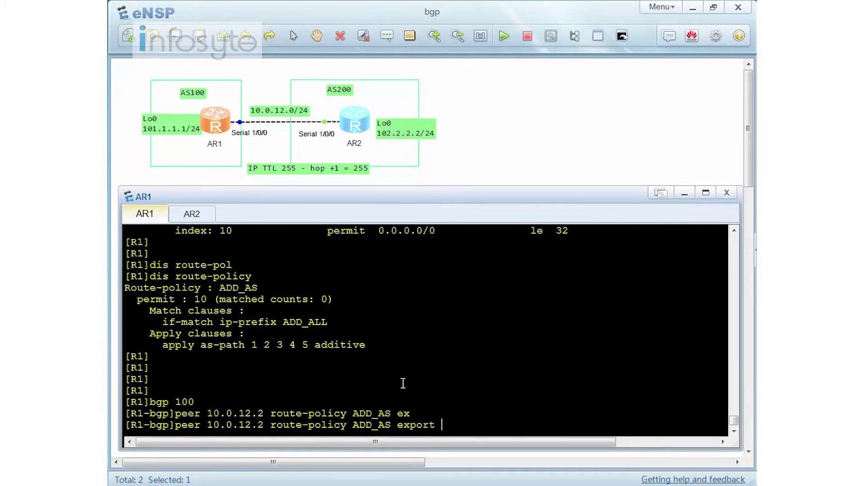
{"action": "key", "text": "Return"}
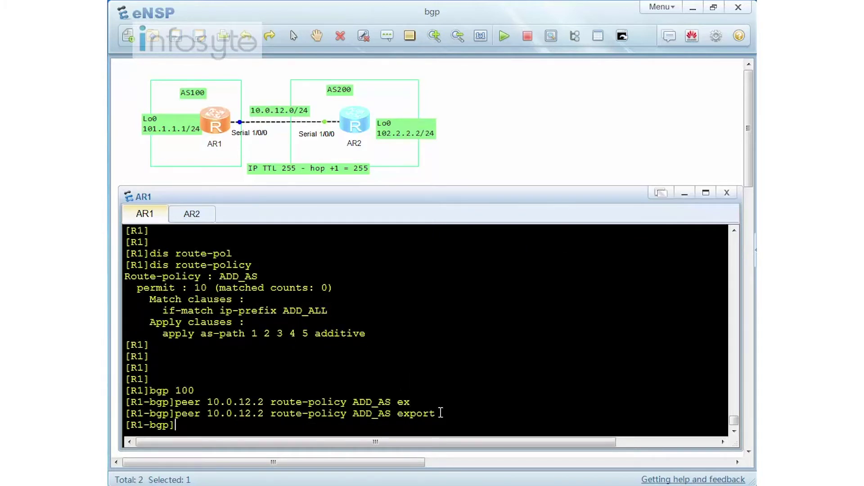
Step: On AR2, display the BGP routing table again and examine the AS paths of the routes from R1
{"action": "left_click", "coordinate": [193, 215]}
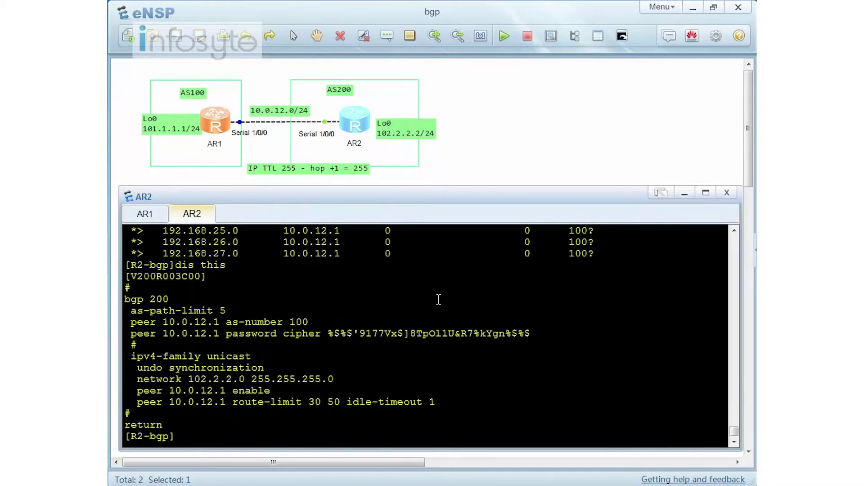
{"action": "type", "text": "dis bgp ro"}
{"action": "key", "text": "Tab"}
{"action": "key", "text": "Return"}
{"action": "key", "text": "space"}
{"action": "scroll", "coordinate": [439, 299], "scroll_direction": "up", "scroll_amount": 8}
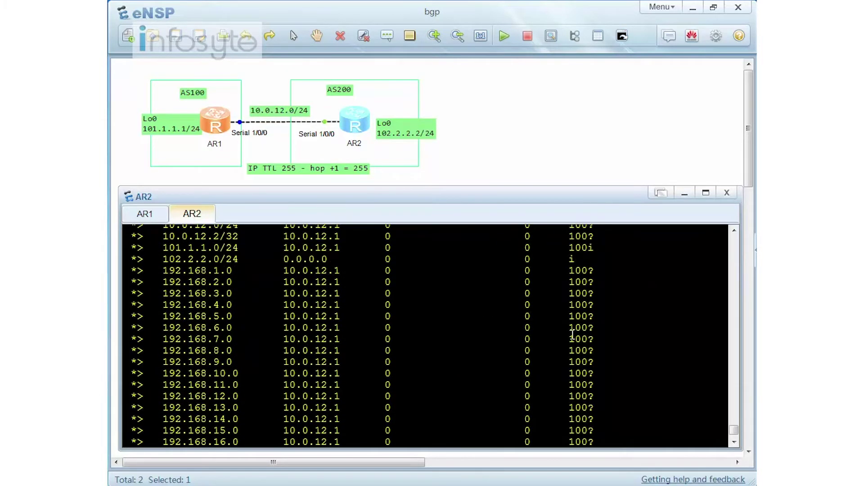
Step: Finish reviewing R2's routing table, and on AR1 leave the BGP view and display the IP prefix lists
{"action": "scroll", "coordinate": [433, 299], "scroll_direction": "down", "scroll_amount": 3}
{"action": "scroll", "coordinate": [434, 299], "scroll_direction": "down", "scroll_amount": 3}
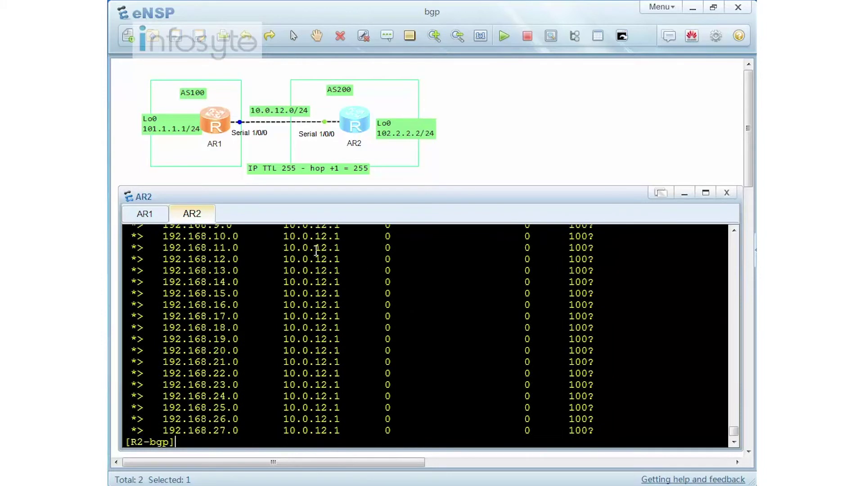
{"action": "left_click", "coordinate": [148, 215]}
{"action": "type", "text": "q"}
{"action": "key", "text": "Return"}
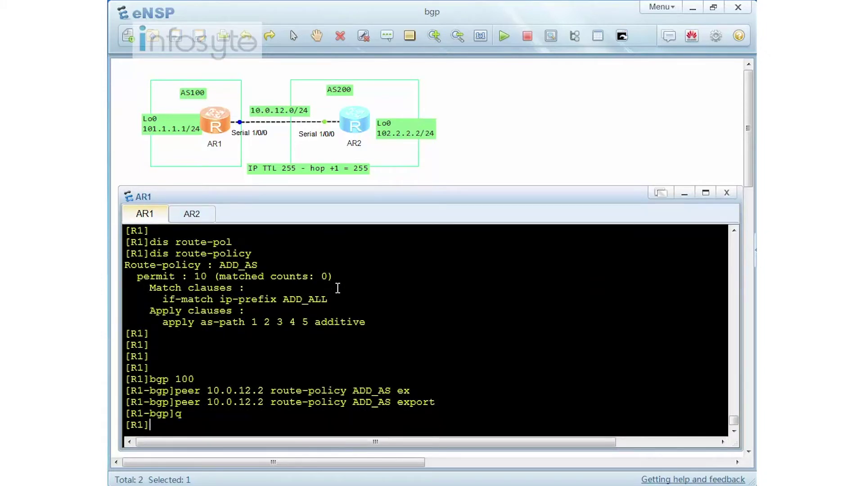
{"action": "type", "text": "dis ip ip-p"}
{"action": "key", "text": "Tab"}
{"action": "key", "text": "Return"}
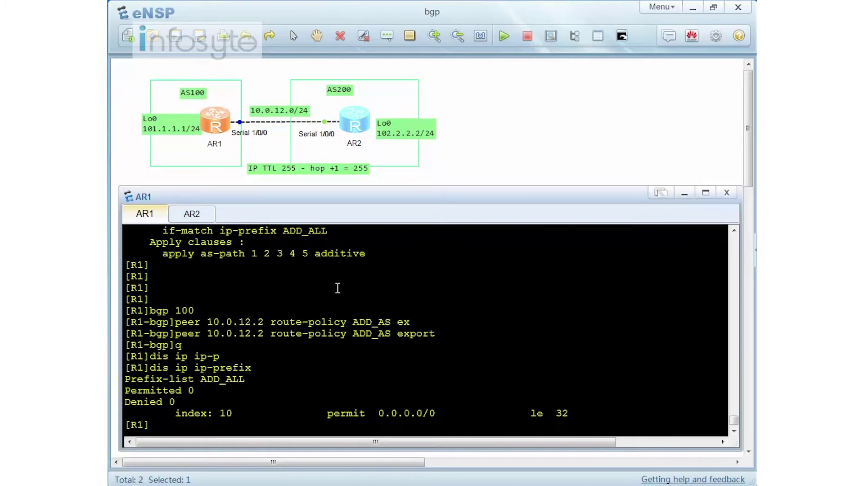
Step: Try to define prefix list ADD_ALL index 10 on R1 as permit 0.0.0.0 0 with greater-equal 0 and less-equal 32
{"action": "type", "text": "ip ip-p"}
{"action": "key", "text": "Tab"}
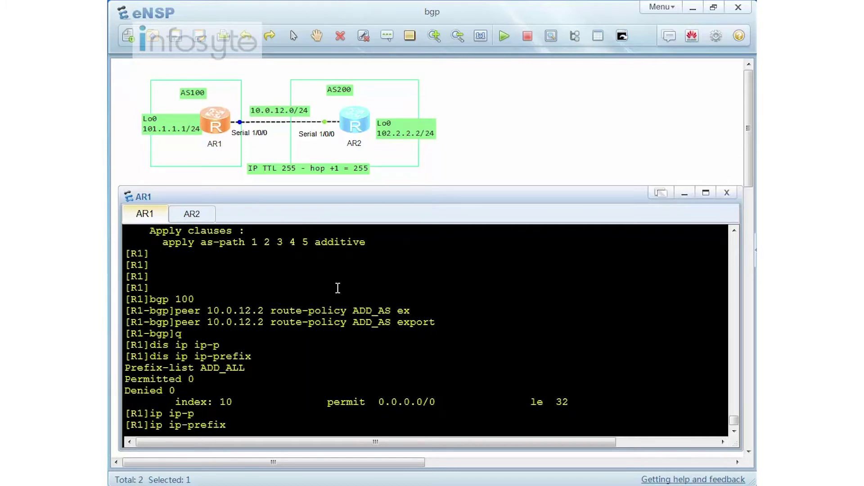
{"action": "type", "text": "ADD_ALL inde 10"}
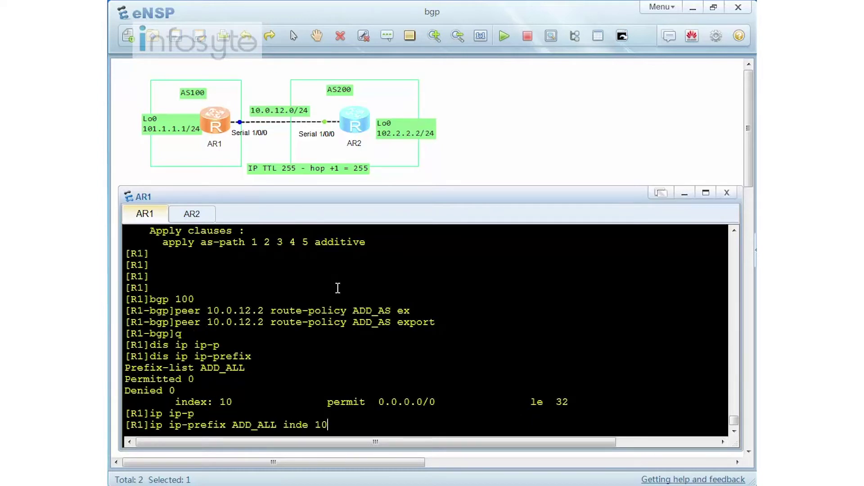
{"action": "type", "text": " ?"}
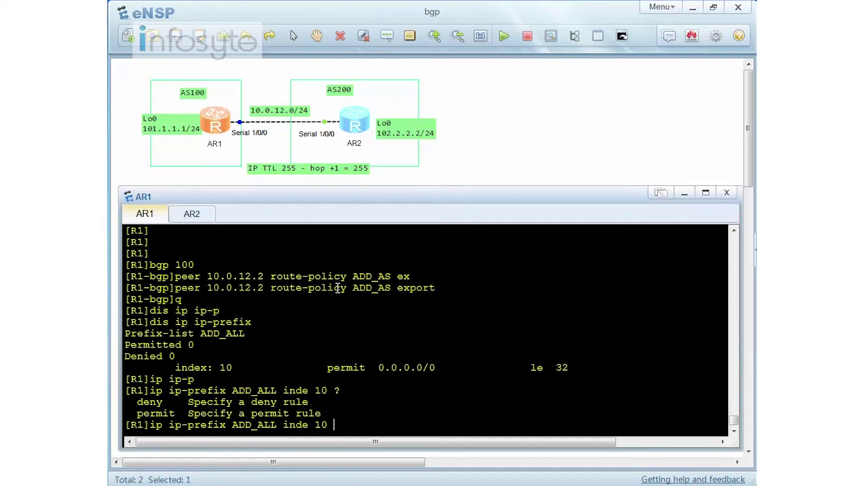
{"action": "type", "text": "permit 0.0.0.0 0 g"}
{"action": "key", "text": "Tab"}
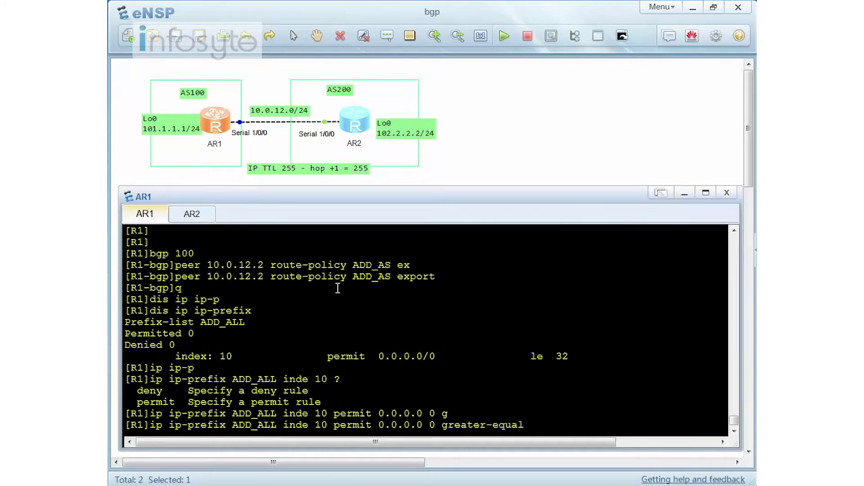
{"action": "type", "text": "0 l"}
{"action": "key", "text": "Tab"}
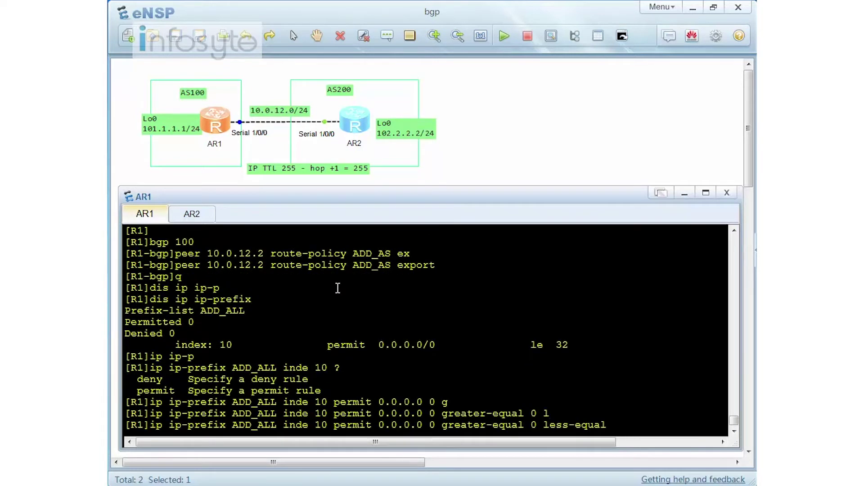
{"action": "type", "text": "32"}
{"action": "key", "text": "Return"}
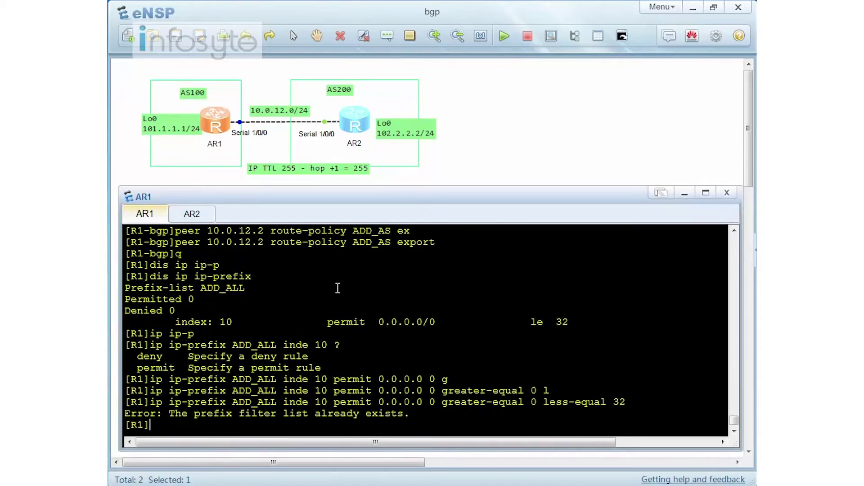
Step: Display R1's current system-view configuration and its route policies to check prefix list ADD_ALL and policy ADD_AS
{"action": "type", "text": "dis this"}
{"action": "key", "text": "Return"}
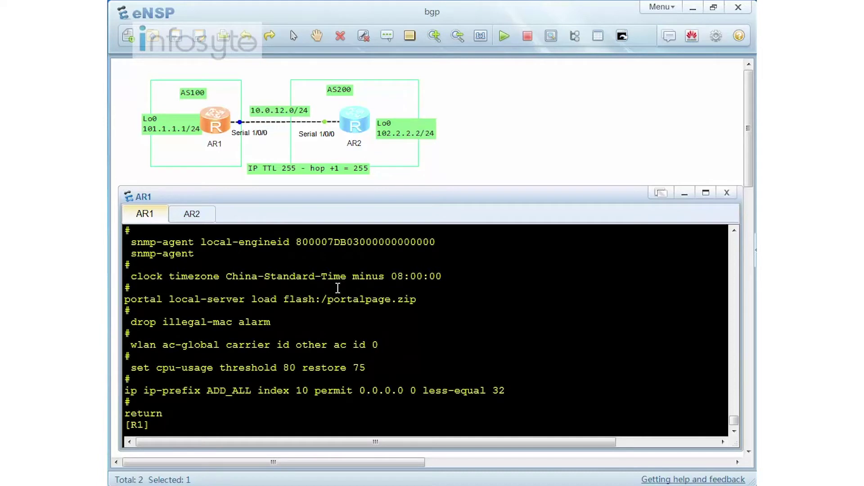
{"action": "type", "text": "dis ip"}
{"action": "key", "text": "BackSpace"}
{"action": "key", "text": "BackSpace"}
{"action": "key", "text": "BackSpace"}
{"action": "type", "text": "route-poi"}
{"action": "key", "text": "Tab"}
{"action": "key", "text": "BackSpace"}
{"action": "key", "text": "BackSpace"}
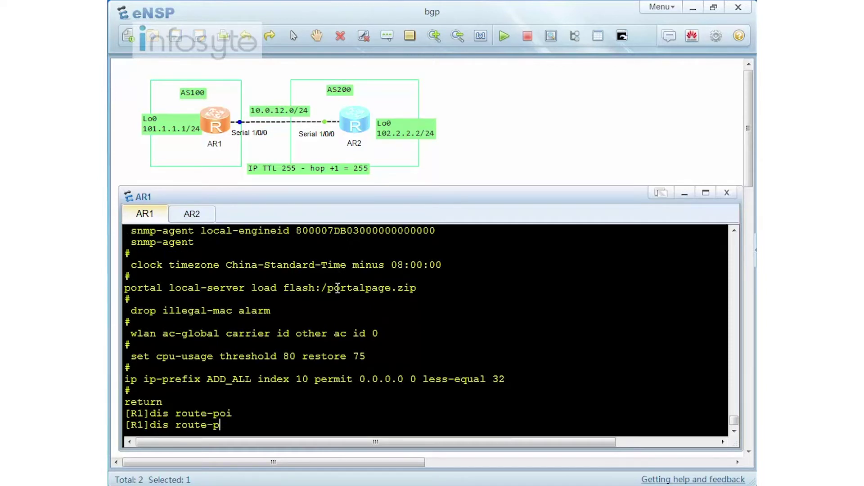
{"action": "key", "text": "Tab"}
{"action": "key", "text": "Return"}
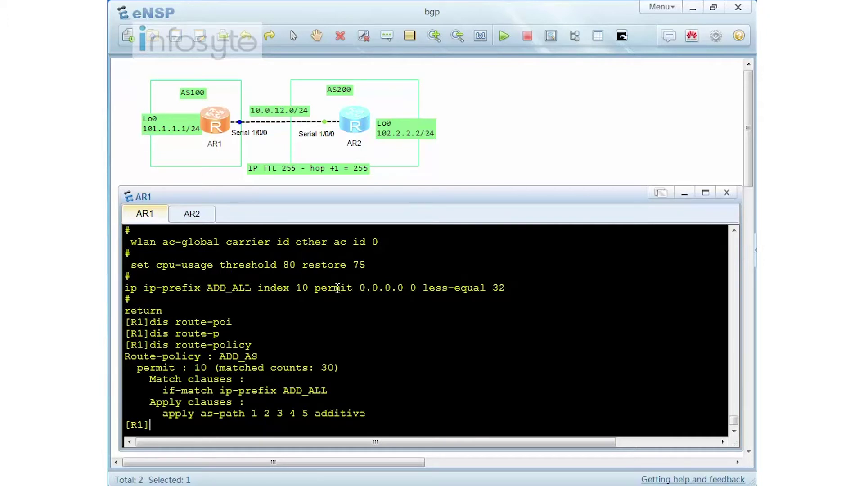
Step: On AR2, display the BGP routing table and compare it with the earlier listing of R1's routes
{"action": "left_click", "coordinate": [198, 222]}
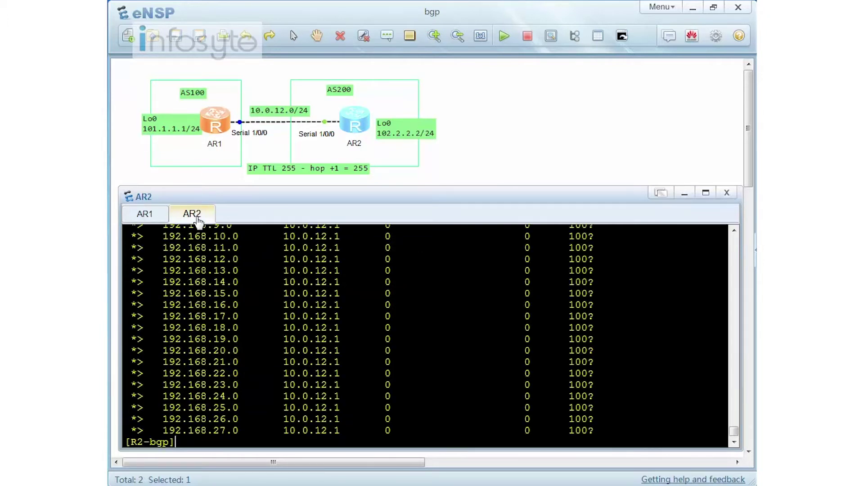
{"action": "type", "text": "dis bgp ro"}
{"action": "key", "text": "Tab"}
{"action": "key", "text": "Return"}
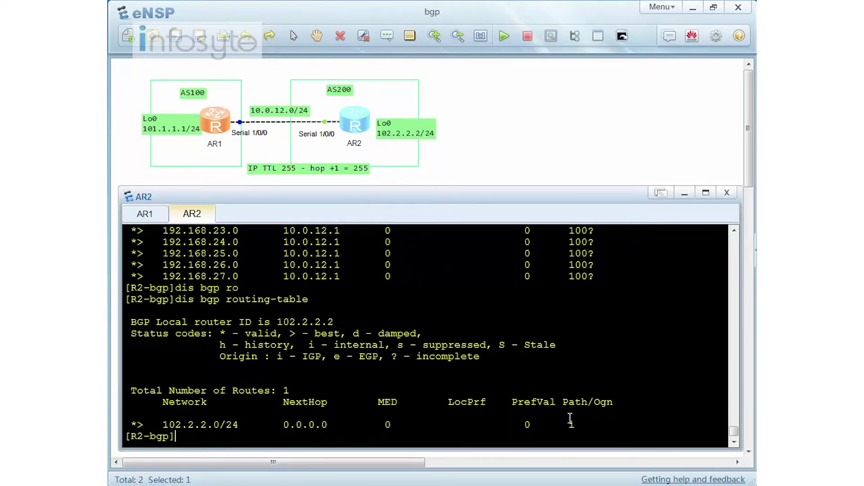
{"action": "scroll", "coordinate": [588, 381], "scroll_direction": "up", "scroll_amount": 6}
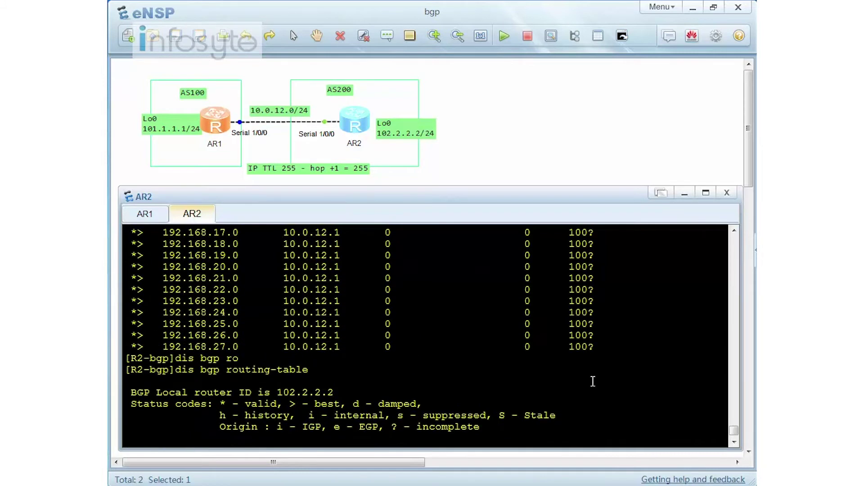
Step: On AR1, review the attempted prefix-length range, the match count of route policy ADD_AS and its as-path apply clause
{"action": "left_click", "coordinate": [144, 213]}
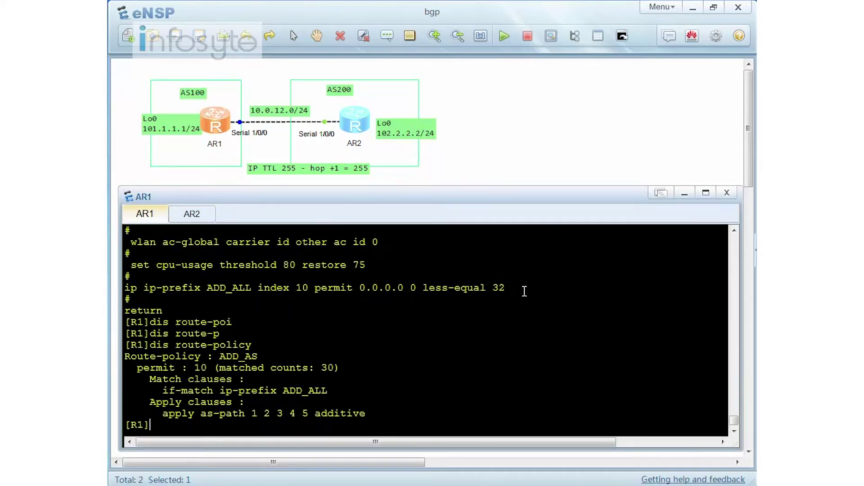
{"action": "scroll", "coordinate": [524, 293], "scroll_direction": "up", "scroll_amount": 2}
{"action": "scroll", "coordinate": [524, 311], "scroll_direction": "up", "scroll_amount": 5}
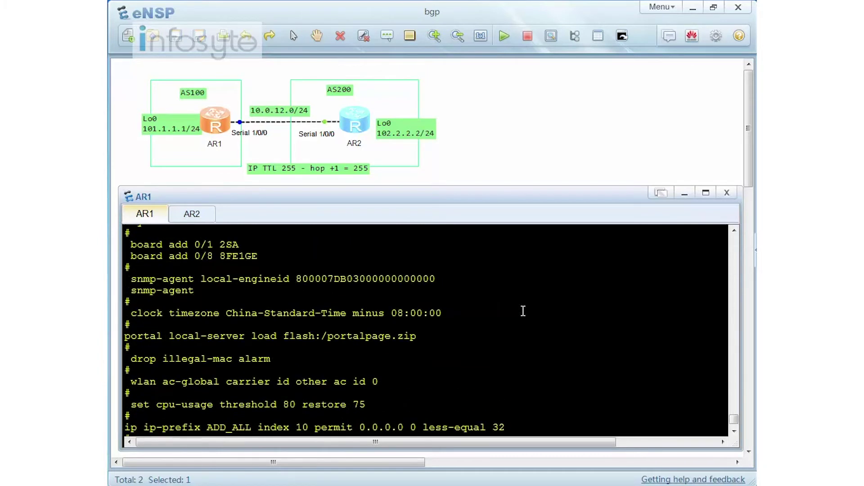
{"action": "left_click_drag", "start_coordinate": [627, 268], "coordinate": [442, 273]}
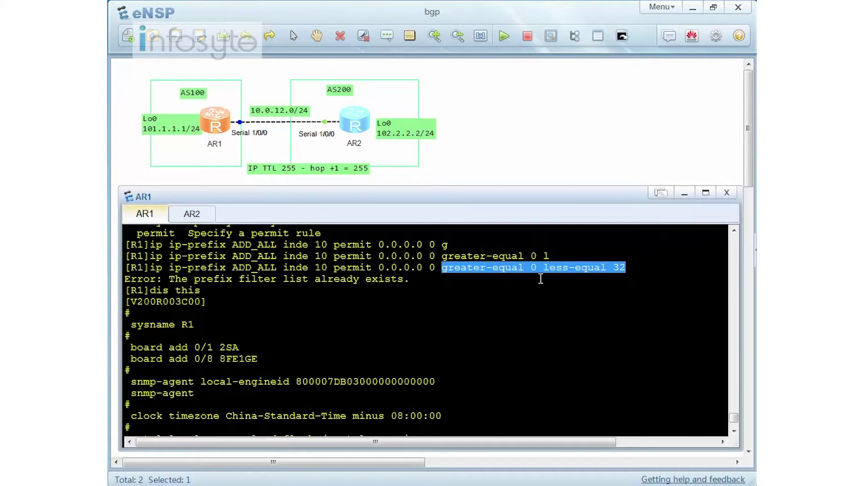
{"action": "scroll", "coordinate": [578, 323], "scroll_direction": "down", "scroll_amount": 7}
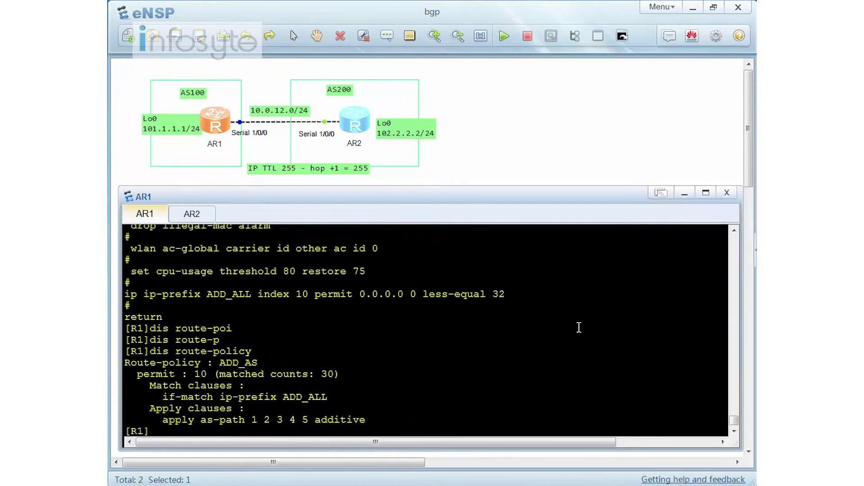
{"action": "left_click_drag", "start_coordinate": [341, 374], "coordinate": [219, 374]}
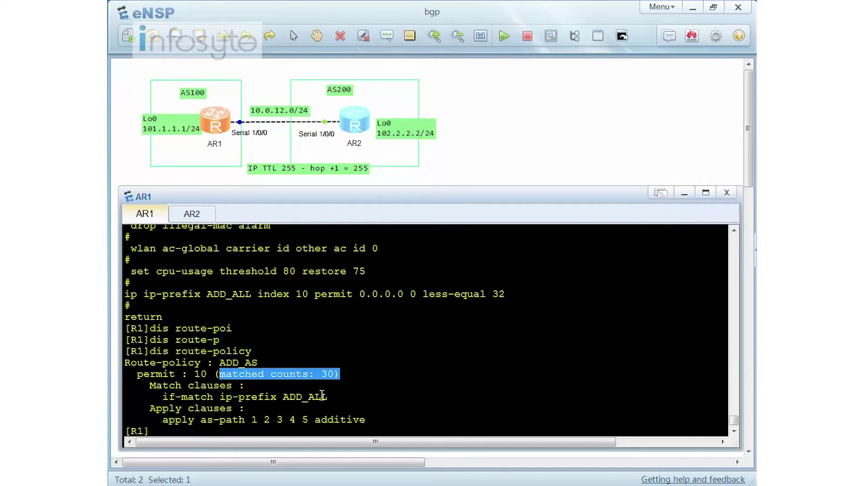
{"action": "left_click_drag", "start_coordinate": [150, 420], "coordinate": [405, 421]}
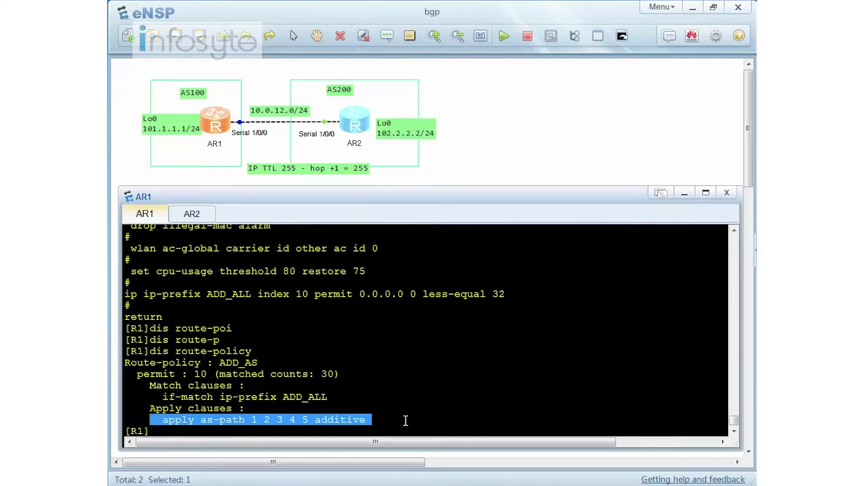
{"action": "left_click", "coordinate": [426, 410]}
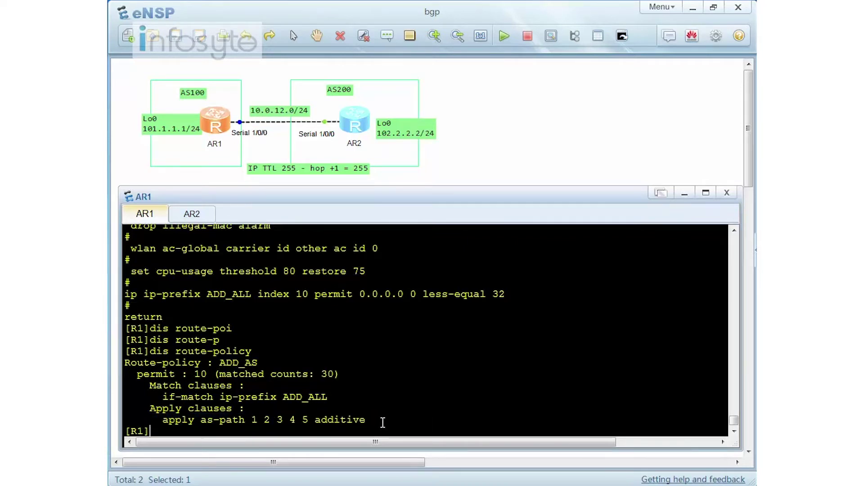
Step: On AR2, examine the 102.2.2.0/24 entry in the BGP routing table
{"action": "left_click", "coordinate": [202, 214]}
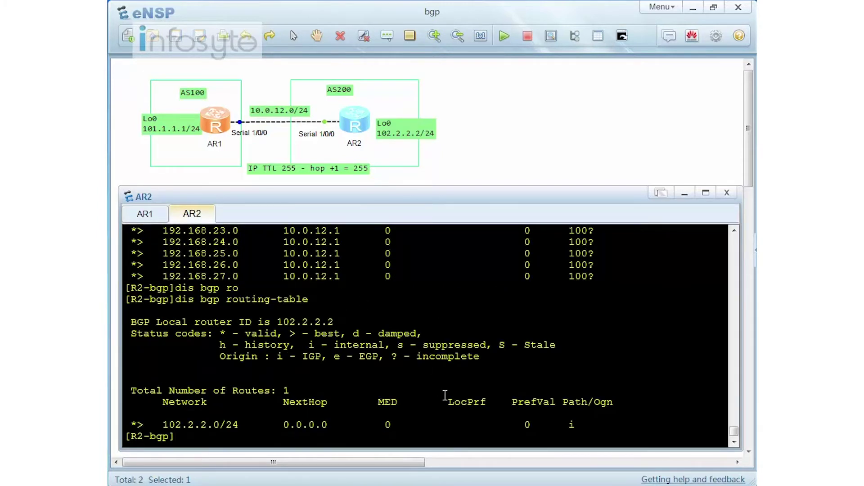
{"action": "left_click_drag", "start_coordinate": [577, 424], "coordinate": [163, 425]}
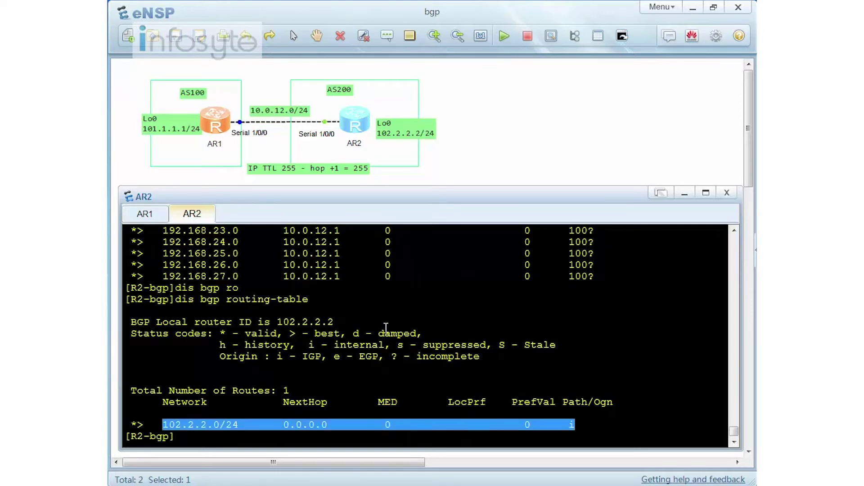
{"action": "left_click", "coordinate": [396, 358]}
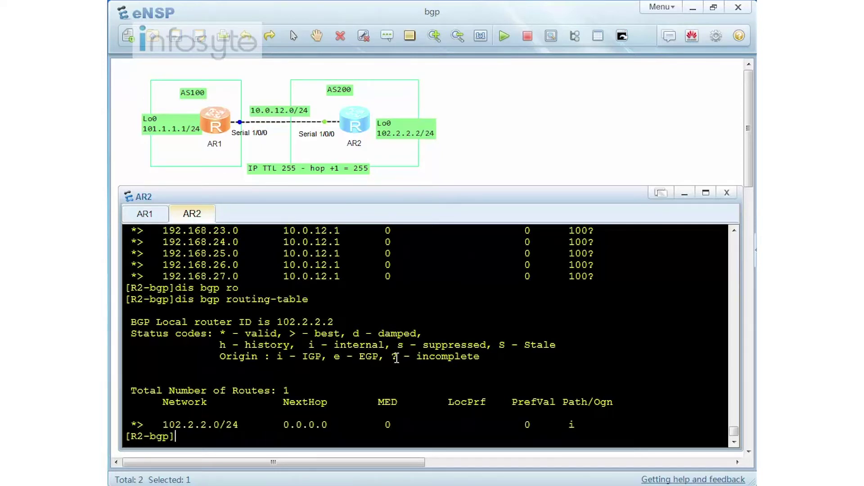
Step: Display verbose details of BGP peer 10.0.12.1 on R2 and examine its message counts, route totals and session state
{"action": "type", "text": "dis bgp peer"}
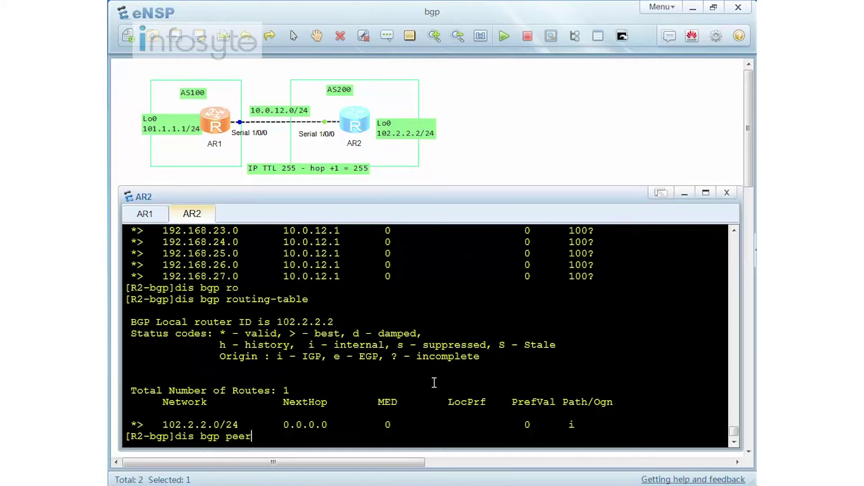
{"action": "type", "text": " 10.0.12.1 v"}
{"action": "key", "text": "Tab"}
{"action": "key", "text": "Return"}
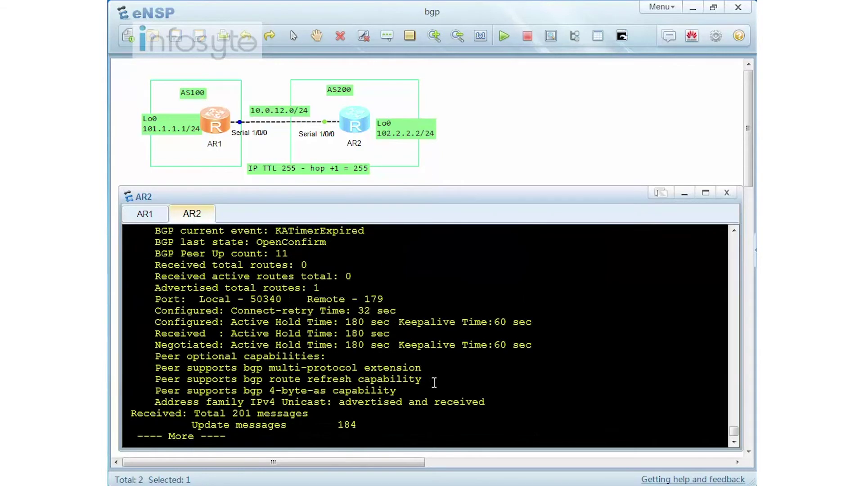
{"action": "key", "text": "space"}
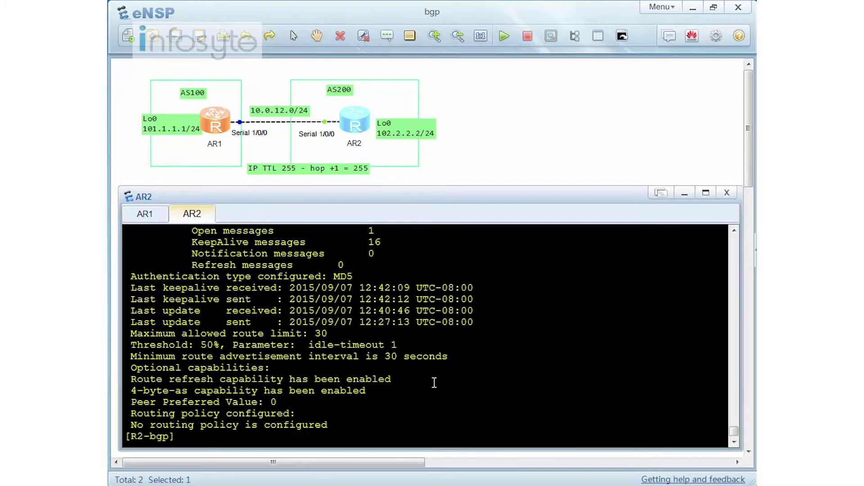
{"action": "scroll", "coordinate": [454, 379], "scroll_direction": "up", "scroll_amount": 4}
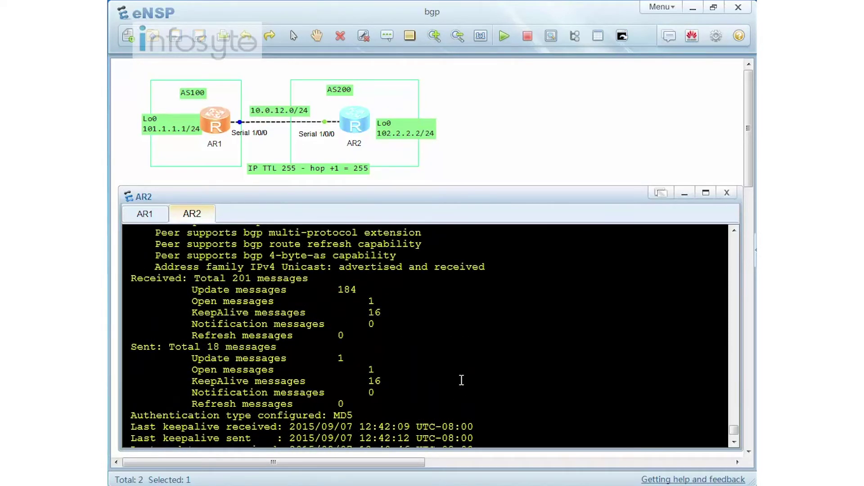
{"action": "left_click_drag", "start_coordinate": [194, 278], "coordinate": [315, 279]}
{"action": "scroll", "coordinate": [443, 343], "scroll_direction": "up", "scroll_amount": 2}
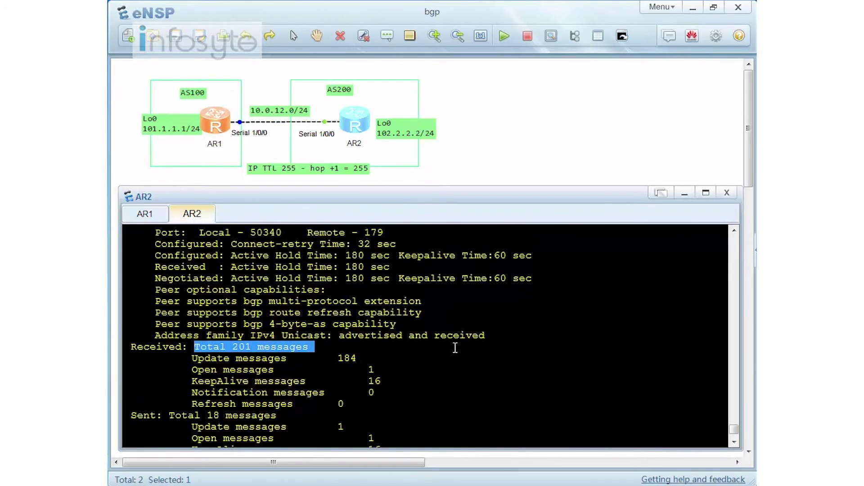
{"action": "scroll", "coordinate": [501, 362], "scroll_direction": "up", "scroll_amount": 2}
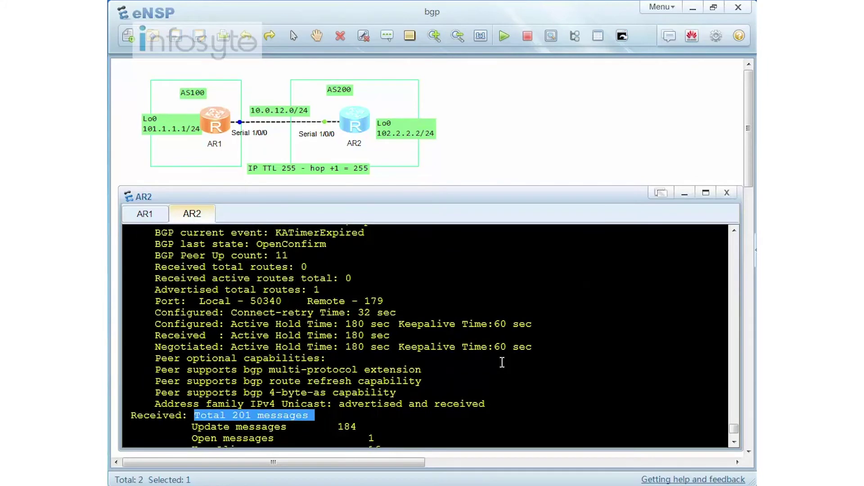
{"action": "scroll", "coordinate": [502, 363], "scroll_direction": "up", "scroll_amount": 1}
{"action": "scroll", "coordinate": [502, 363], "scroll_direction": "up", "scroll_amount": 1}
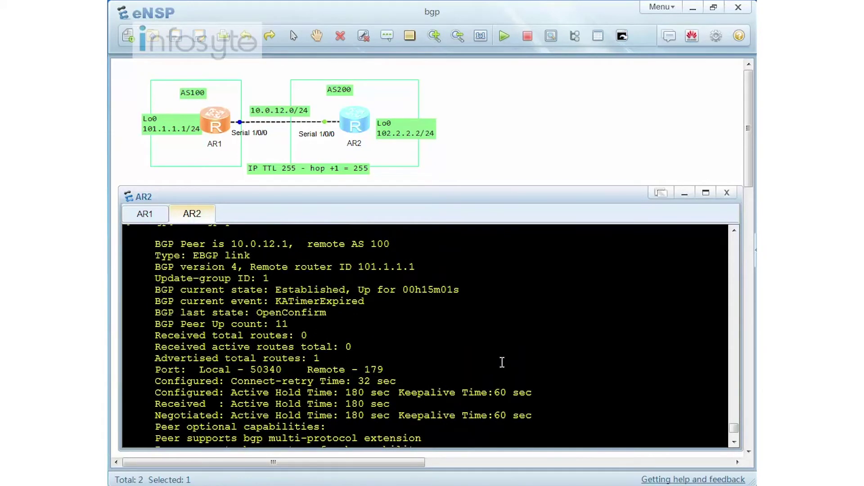
Step: Display the current BGP 200 configuration on AR2 to check the AS-path limit
{"action": "left_click", "coordinate": [136, 219]}
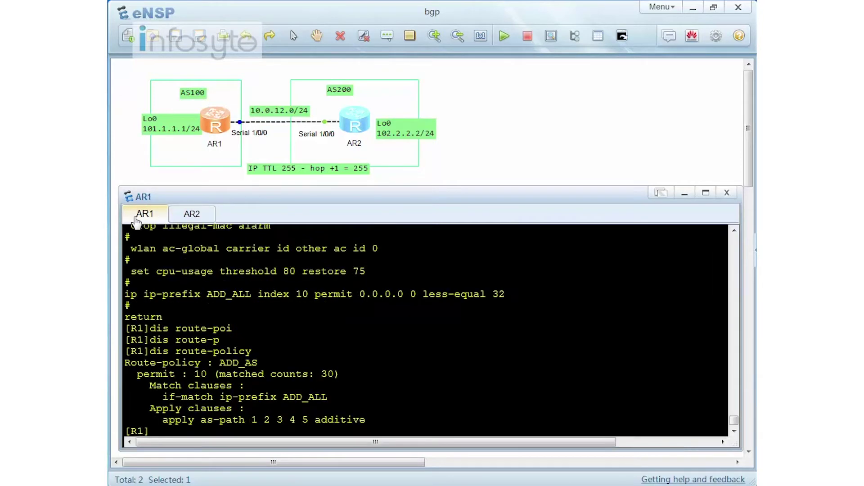
{"action": "left_click", "coordinate": [187, 218]}
{"action": "type", "text": "dis this"}
{"action": "key", "text": "Return"}
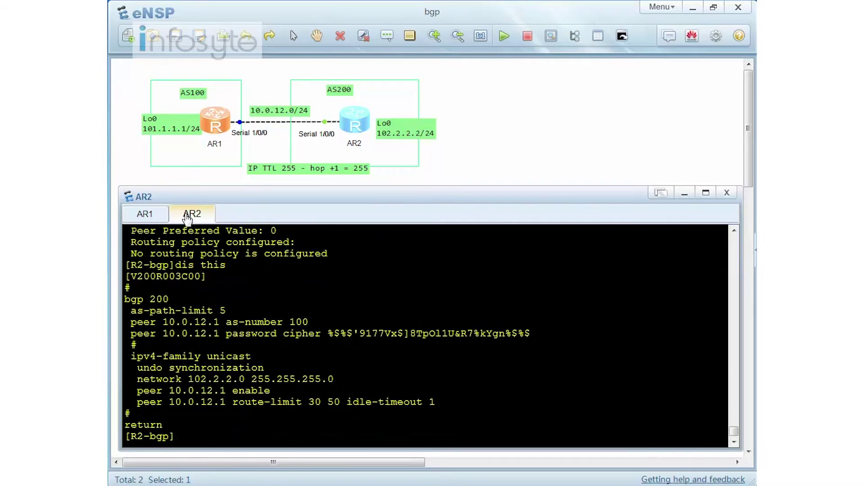
Step: Remove the AS-path limit from R2's BGP 200 configuration
{"action": "type", "text": "undo as-"}
{"action": "type", "text": "p"}
{"action": "key", "text": "Tab"}
{"action": "key", "text": "Return"}
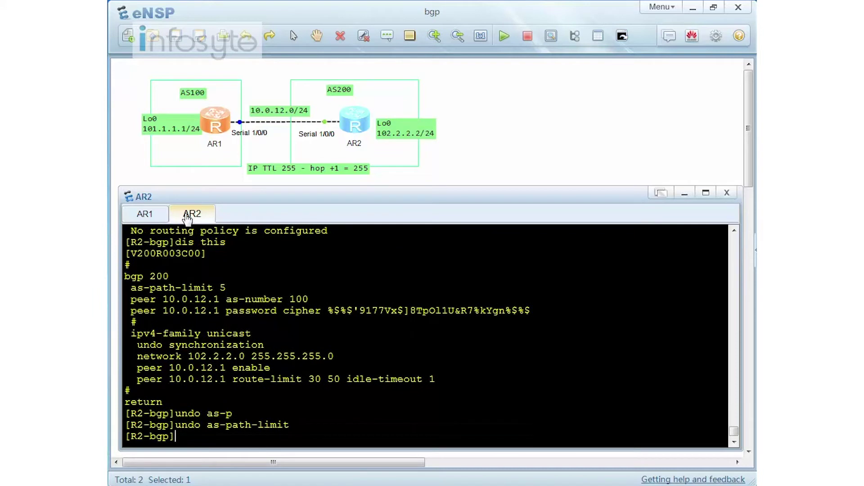
Step: Display the BGP routing table on R2 to check the received routes without the AS-path limit
{"action": "type", "text": "dis bgp ro"}
{"action": "key", "text": "Tab"}
{"action": "key", "text": "Return"}
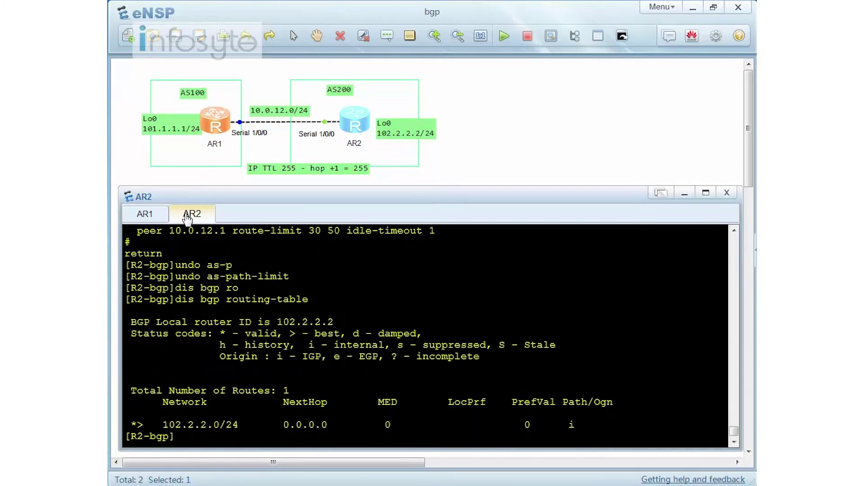
Step: Return R2 to user view and refresh the imported routes of all BGP peers
{"action": "type", "text": "q"}
{"action": "key", "text": "Return"}
{"action": "type", "text": "q"}
{"action": "key", "text": "Return"}
{"action": "type", "text": "ref"}
{"action": "key", "text": "Tab"}
{"action": "type", "text": "bgp all i"}
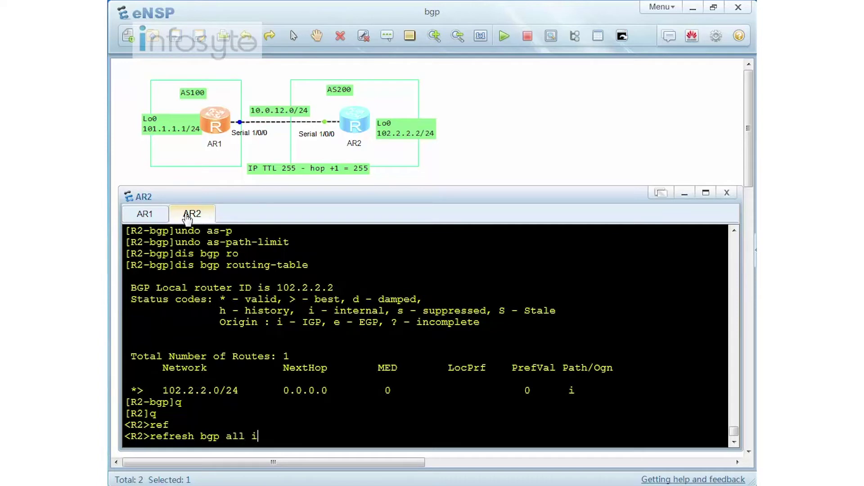
{"action": "key", "text": "Tab"}
{"action": "key", "text": "Return"}
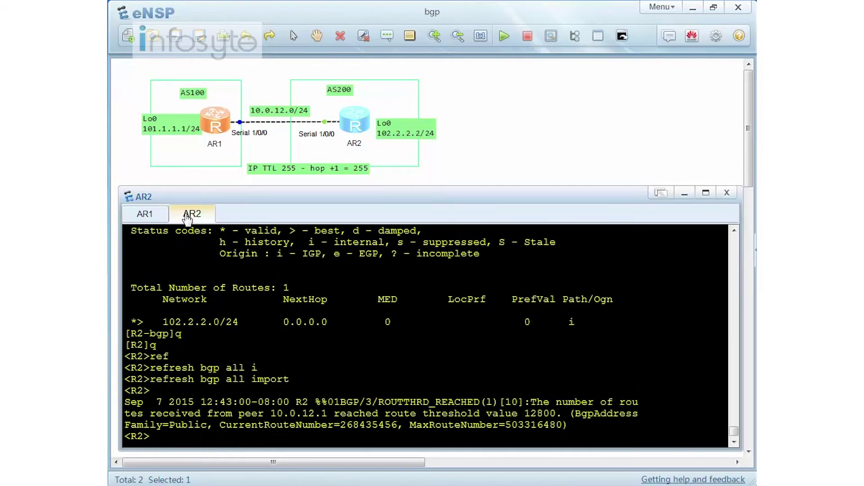
Step: Enter system view on R2, display the full BGP routing table and examine the AS paths of the received routes
{"action": "type", "text": "sys"}
{"action": "key", "text": "Return"}
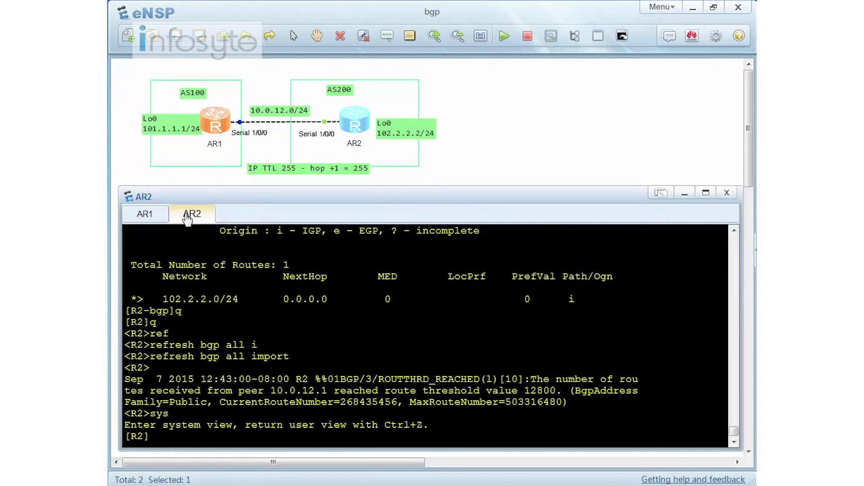
{"action": "type", "text": "dis bgp ro"}
{"action": "key", "text": "Return"}
{"action": "key", "text": "space"}
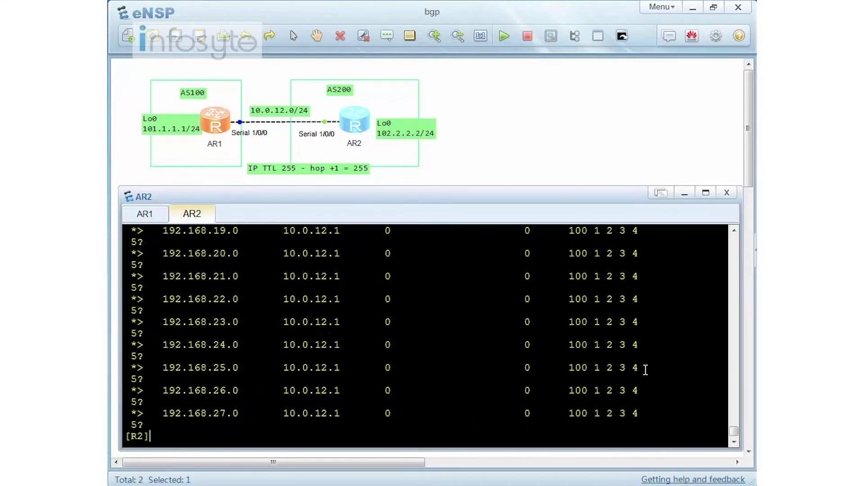
{"action": "scroll", "coordinate": [644, 371], "scroll_direction": "up", "scroll_amount": 7}
{"action": "scroll", "coordinate": [644, 367], "scroll_direction": "up", "scroll_amount": 9}
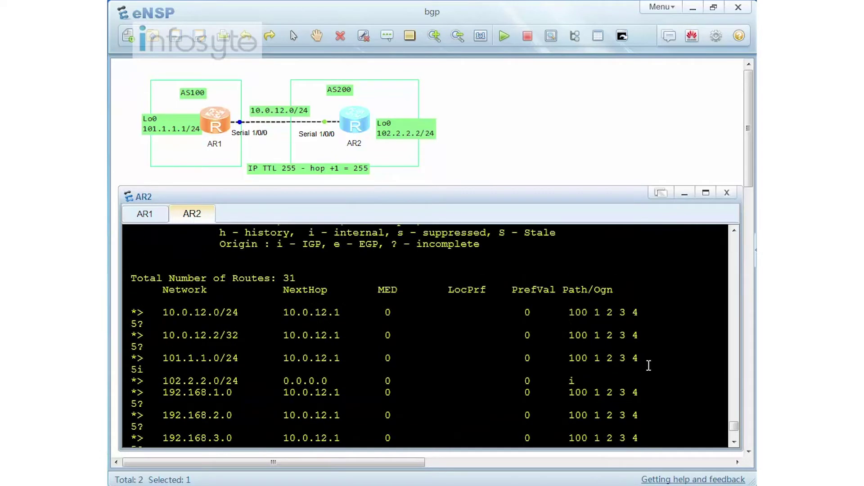
{"action": "left_click_drag", "start_coordinate": [566, 312], "coordinate": [649, 323]}
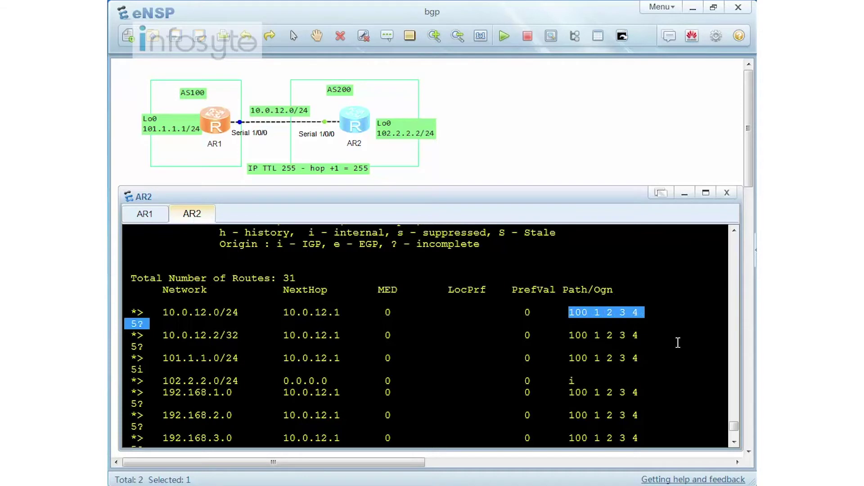
{"action": "scroll", "coordinate": [677, 342], "scroll_direction": "down", "scroll_amount": 5}
{"action": "scroll", "coordinate": [677, 342], "scroll_direction": "down", "scroll_amount": 6}
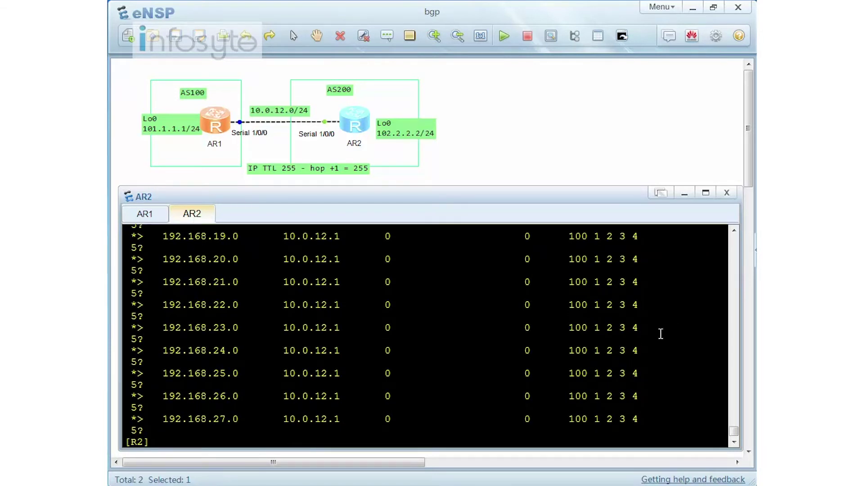
Step: Set the AS-path limit to 5 in R2's BGP 200 configuration
{"action": "type", "text": "bgp 200"}
{"action": "key", "text": "Return"}
{"action": "type", "text": "as"}
{"action": "key", "text": "Tab"}
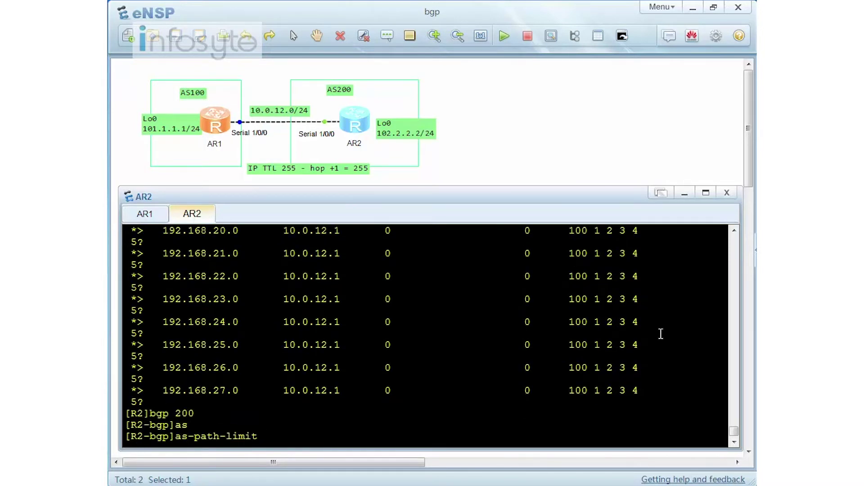
{"action": "type", "text": "5"}
{"action": "key", "text": "Return"}
Step: Display R2's BGP routing table with the AS-path limit of 5 set, before refreshing the peers
{"action": "type", "text": "dis bgp r"}
{"action": "key", "text": "Tab"}
{"action": "key", "text": "Return"}
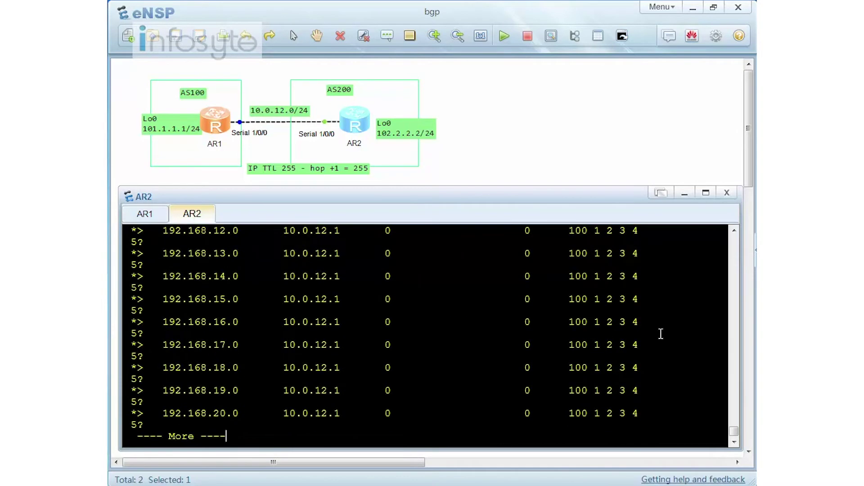
{"action": "key", "text": "space"}
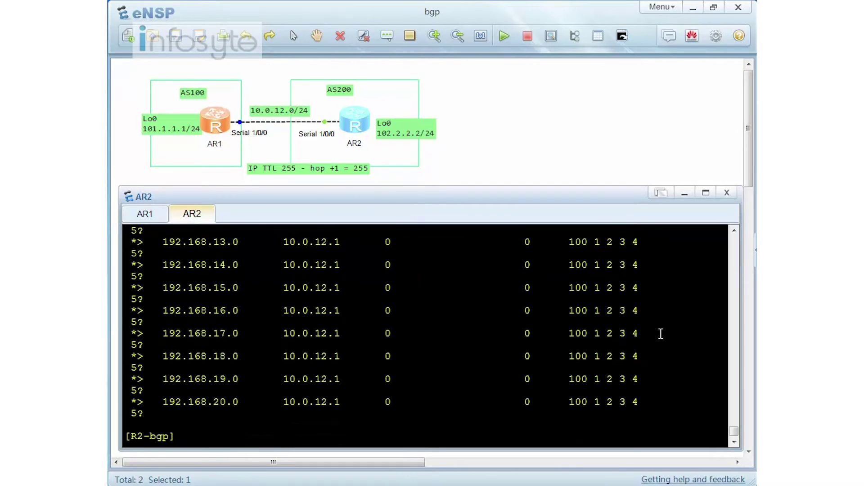
Step: From R2's user view, refresh all BGP imports under the AS-path limit and display the BGP routing table
{"action": "type", "text": "q"}
{"action": "key", "text": "Return"}
{"action": "type", "text": "q"}
{"action": "key", "text": "Return"}
{"action": "type", "text": "re"}
{"action": "key", "text": "Tab"}
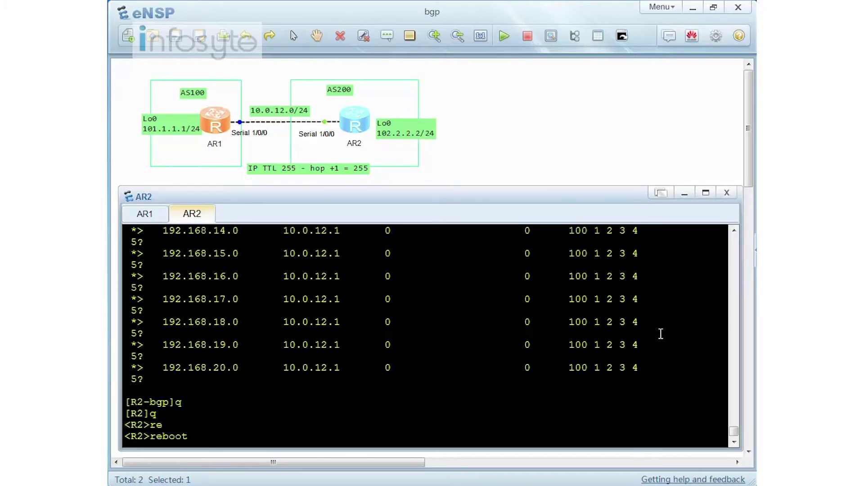
{"action": "key", "text": "Tab"}
{"action": "type", "text": "bgp all im"}
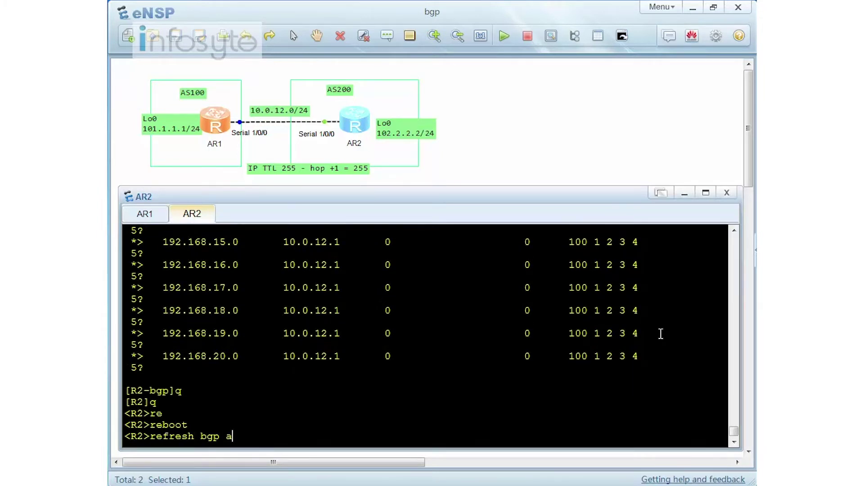
{"action": "key", "text": "Tab"}
{"action": "key", "text": "Return"}
{"action": "type", "text": "dis bgp ro"}
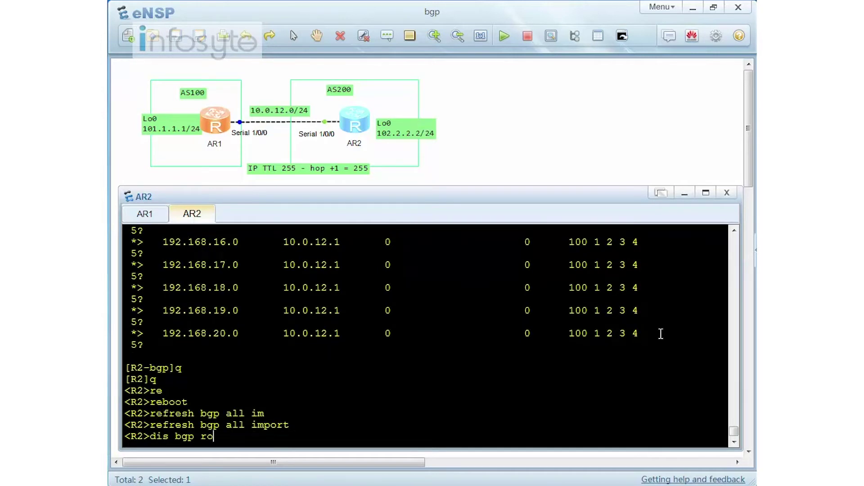
{"action": "key", "text": "Return"}
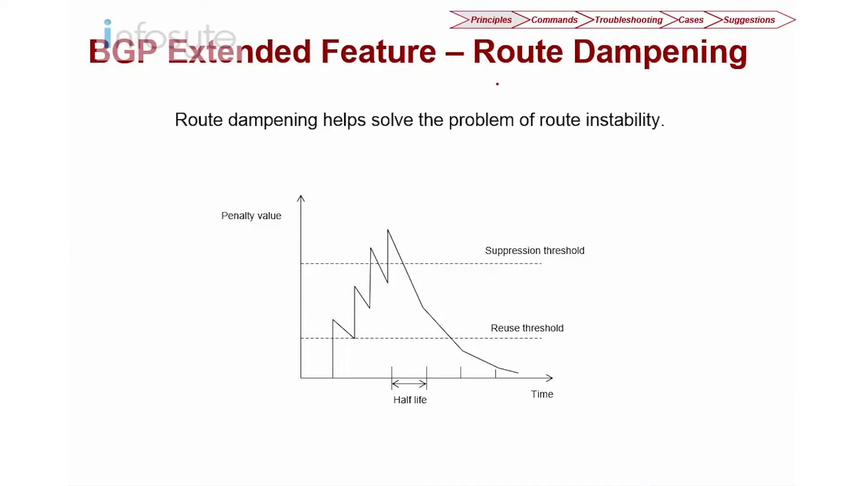
{"action": "left_click_drag", "start_coordinate": [489, 78], "coordinate": [711, 73]}
{"action": "mouse_move", "coordinate": [192, 142]}
{"action": "left_mouse_down"}
{"action": "mouse_move", "coordinate": [299, 131]}
{"action": "mouse_move", "coordinate": [660, 127]}
{"action": "left_mouse_up"}
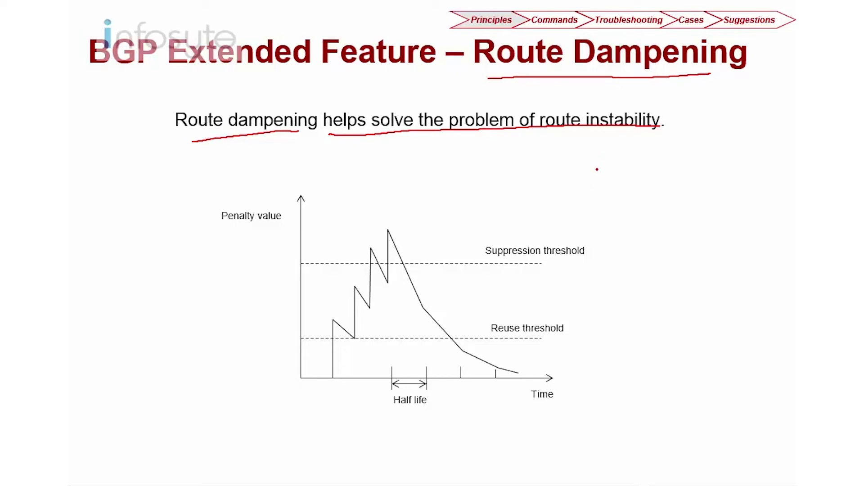
{"action": "left_click_drag", "start_coordinate": [266, 423], "coordinate": [285, 434]}
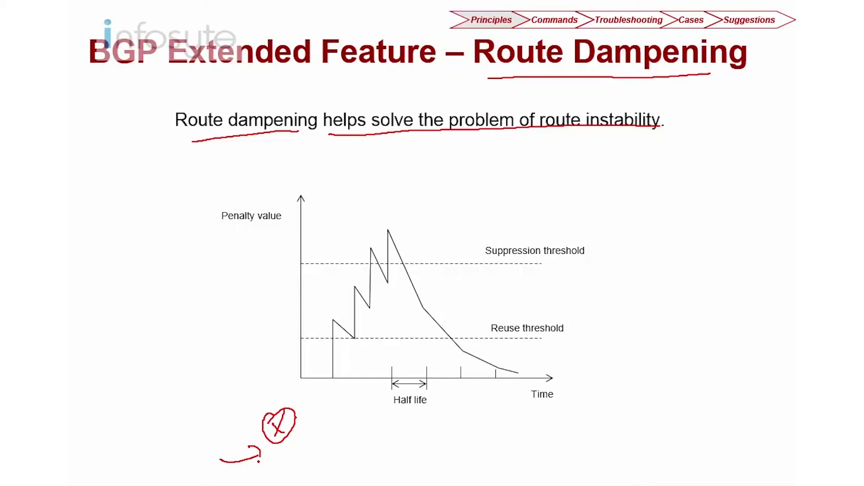
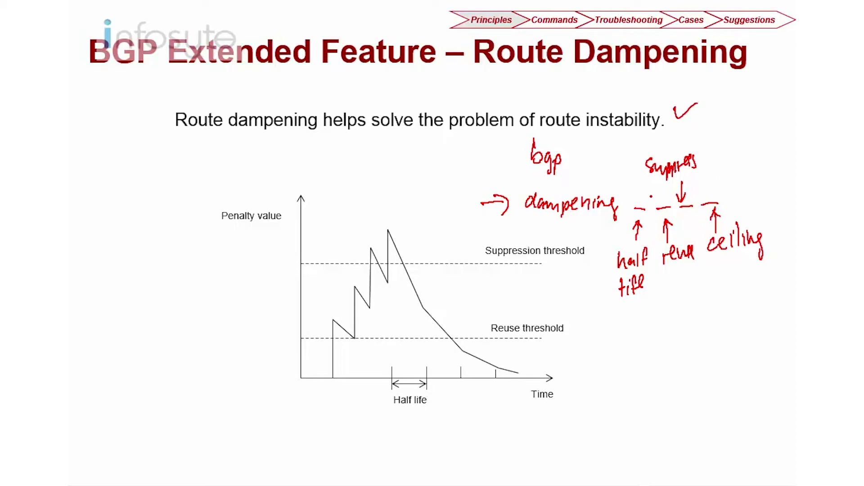
{"action": "left_click_drag", "start_coordinate": [595, 76], "coordinate": [732, 84]}
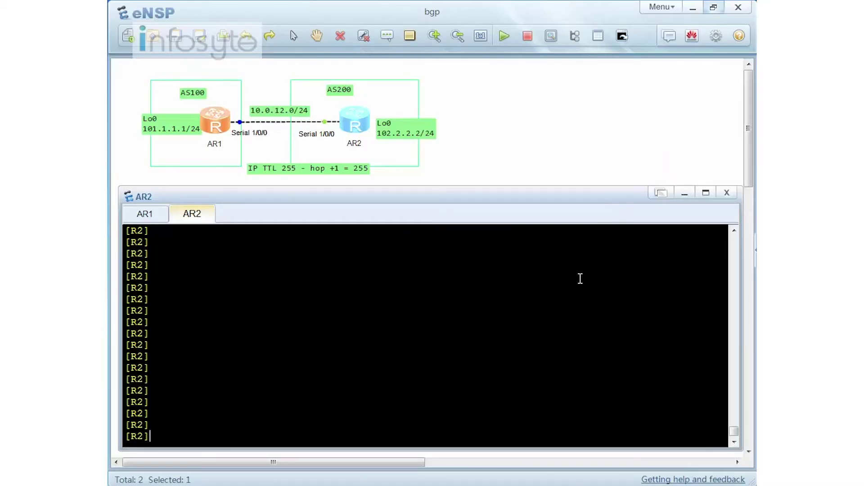
Step: Configure route dampening in R2's BGP 200 with half-life 2 minutes, reuse 1000, suppression 2000 and ceiling 4000, checking each parameter's help, and return to system view
{"action": "key", "text": "Return"}
{"action": "type", "text": "bgp 200"}
{"action": "key", "text": "Return"}
{"action": "type", "text": "dam"}
{"action": "key", "text": "Tab"}
{"action": "type", "text": "?"}
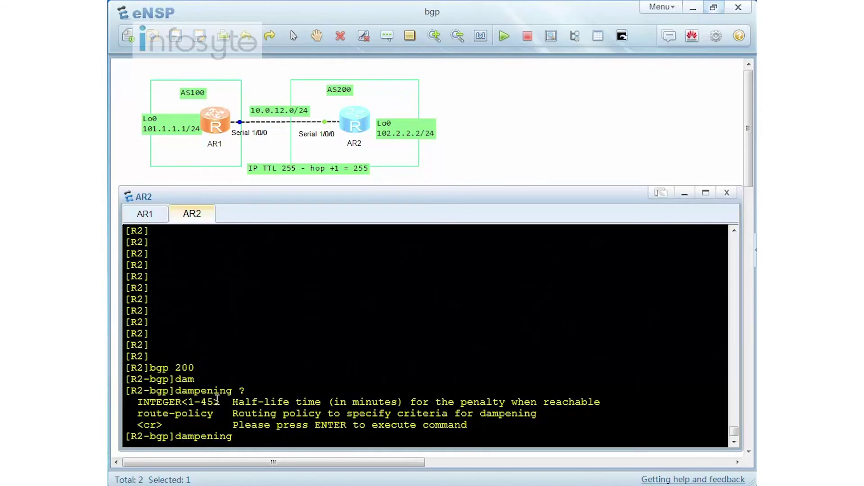
{"action": "type", "text": "2 ?"}
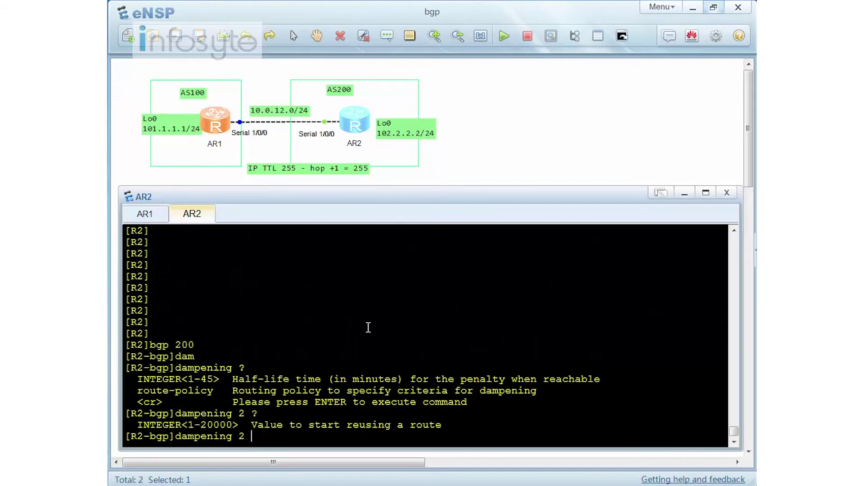
{"action": "type", "text": "1000 ?"}
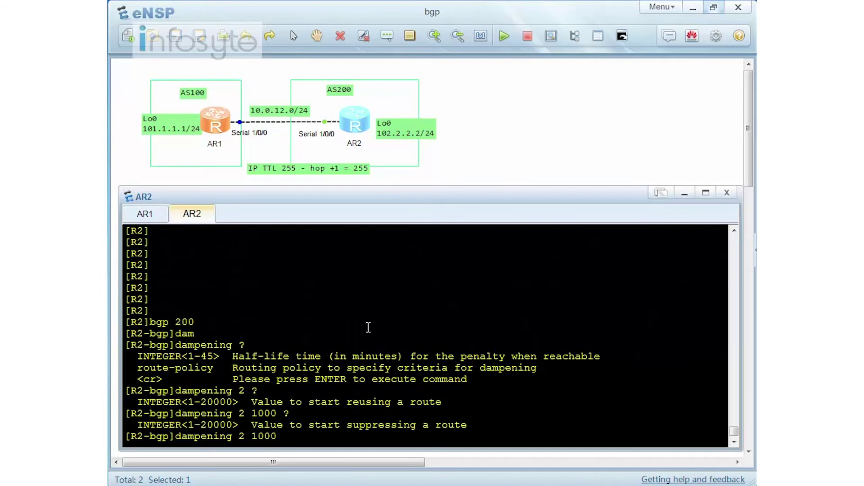
{"action": "type", "text": "2000 >"}
{"action": "key", "text": "BackSpace"}
{"action": "type", "text": "?"}
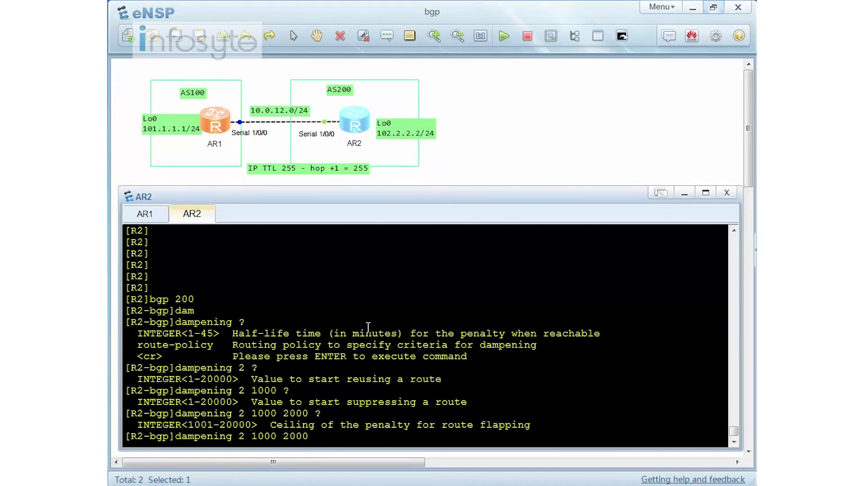
{"action": "type", "text": "4000 ?"}
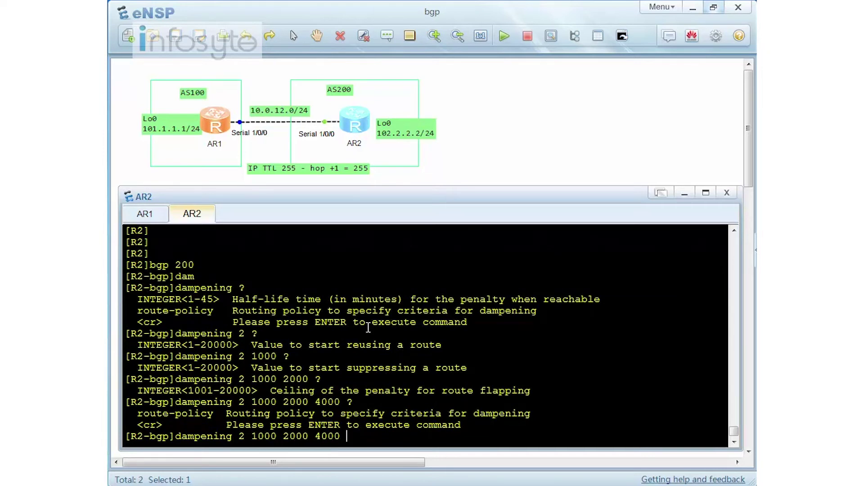
{"action": "key", "text": "Return"}
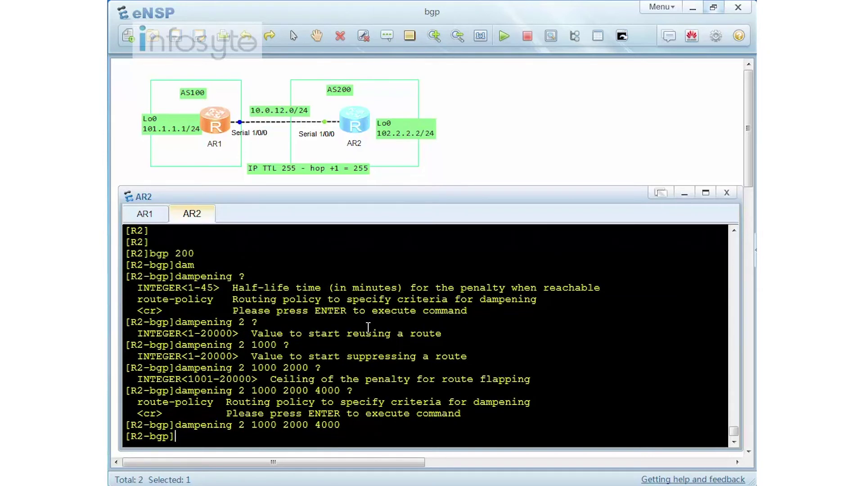
{"action": "type", "text": "q"}
{"action": "key", "text": "Return"}
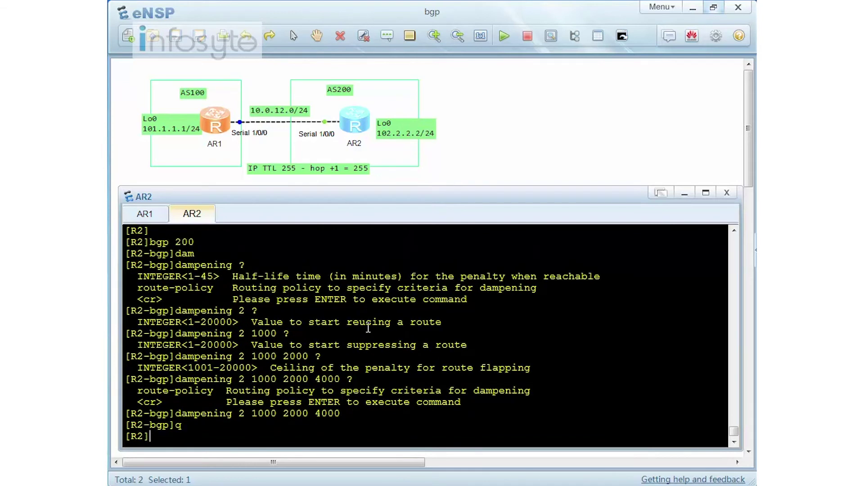
Step: Display the BGP routing-table dampening parameters on R2
{"action": "type", "text": "dis bgp ro"}
{"action": "key", "text": "Tab"}
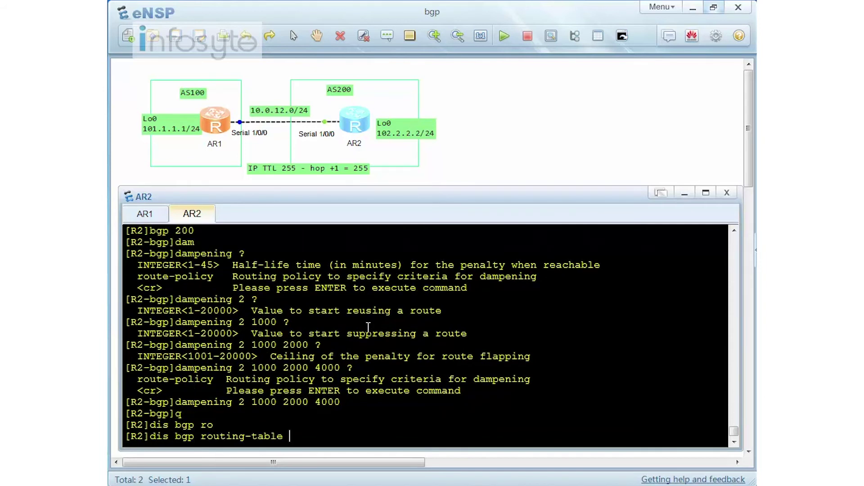
{"action": "type", "text": "dam"}
{"action": "key", "text": "Tab"}
{"action": "key", "text": "Tab"}
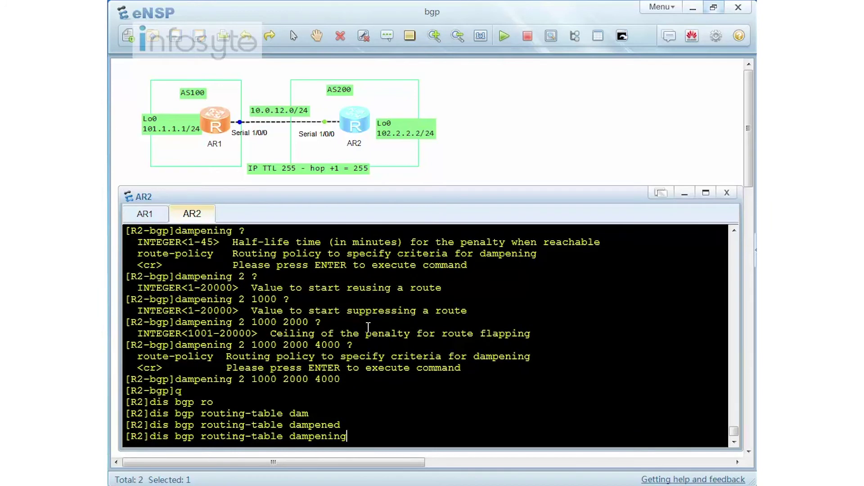
{"action": "type", "text": "pa"}
{"action": "key", "text": "Tab"}
{"action": "key", "text": "Return"}
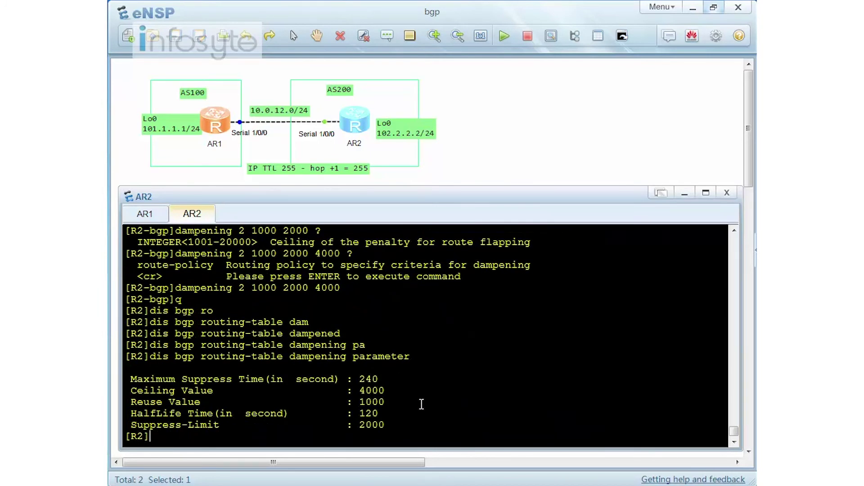
Step: Examine the half-life, reuse, suppress-limit, ceiling and maximum suppress time values in the dampening parameter output
{"action": "left_click_drag", "start_coordinate": [380, 413], "coordinate": [359, 413]}
{"action": "left_click", "coordinate": [391, 402]}
{"action": "left_click_drag", "start_coordinate": [391, 402], "coordinate": [355, 402]}
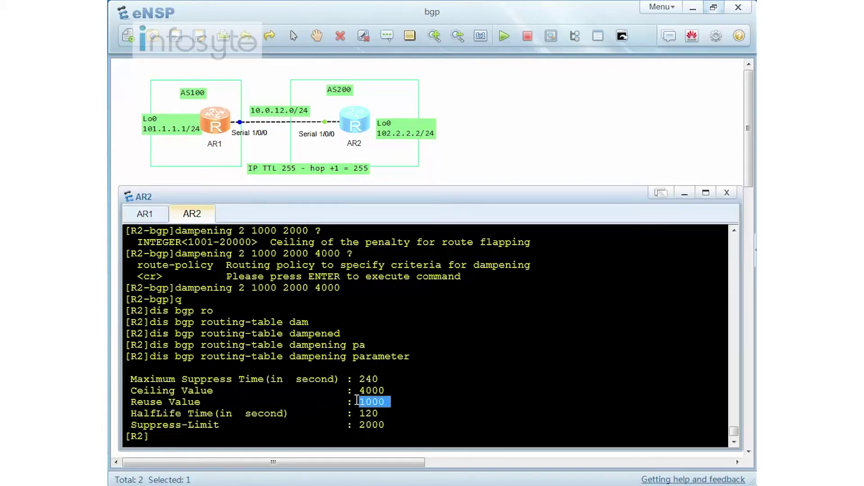
{"action": "left_click", "coordinate": [397, 426]}
{"action": "left_click_drag", "start_coordinate": [398, 426], "coordinate": [353, 425]}
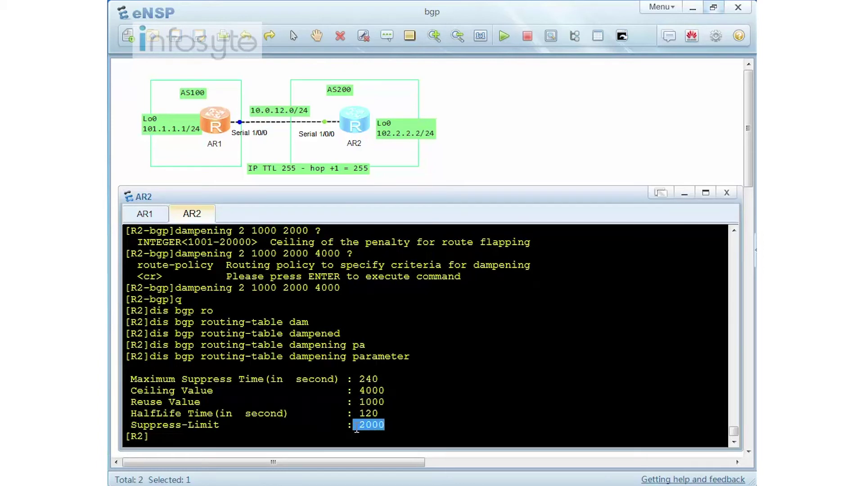
{"action": "left_click_drag", "start_coordinate": [393, 391], "coordinate": [347, 391]}
{"action": "left_click", "coordinate": [391, 391]}
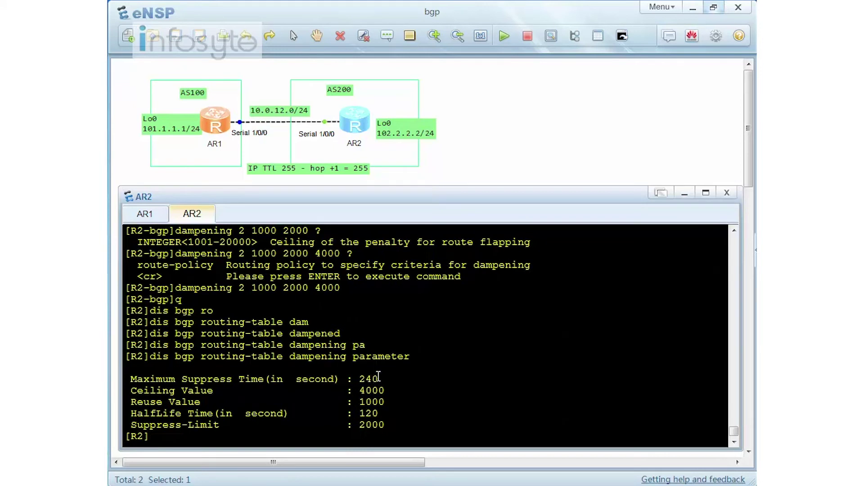
{"action": "left_click_drag", "start_coordinate": [390, 379], "coordinate": [347, 379]}
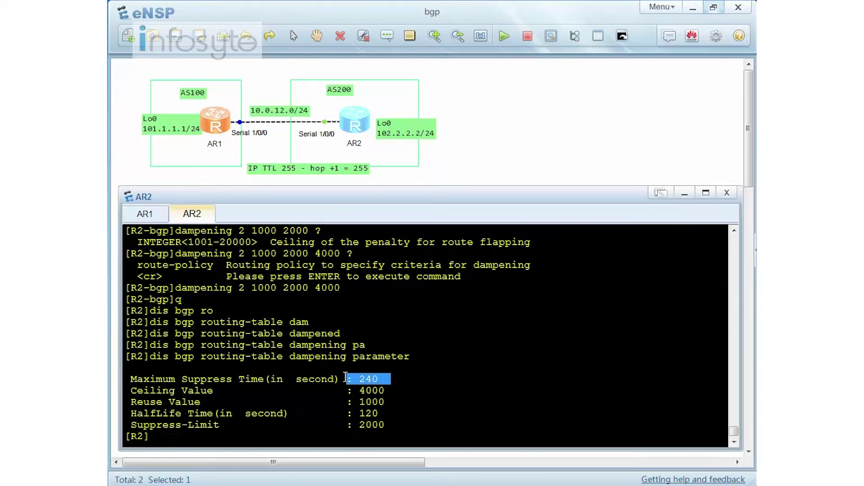
{"action": "left_click", "coordinate": [474, 395]}
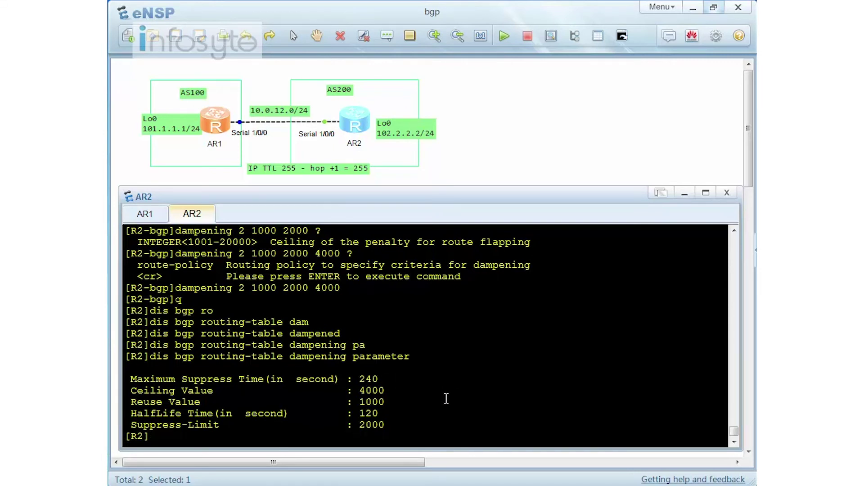
{"action": "left_click_drag", "start_coordinate": [381, 413], "coordinate": [356, 414]}
{"action": "left_click", "coordinate": [480, 411]}
Step: Display the BGP configuration on R1 and check its direct-route import line
{"action": "left_click", "coordinate": [141, 214]}
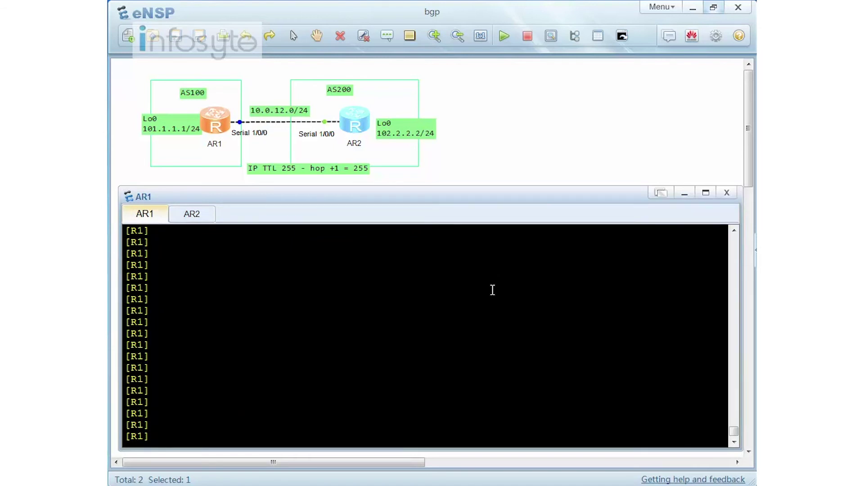
{"action": "type", "text": "dis c c bgp"}
{"action": "key", "text": "Return"}
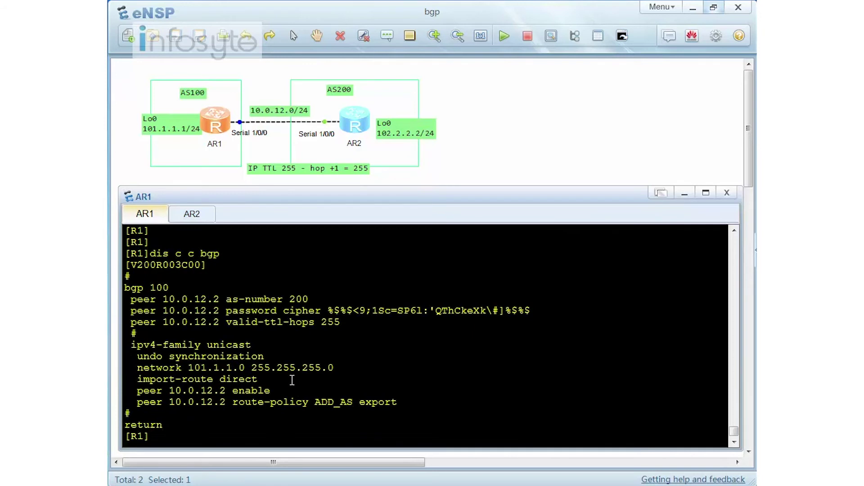
{"action": "left_click_drag", "start_coordinate": [258, 380], "coordinate": [125, 379]}
{"action": "left_click", "coordinate": [450, 393]}
Step: Paste the LoopBack1 secondary-address commands through 192.168.27.1 with mask 255.255.255.0 into R1, return to system view, and delete LoopBack1
{"action": "right_click", "coordinate": [474, 379]}
{"action": "left_click", "coordinate": [520, 408]}
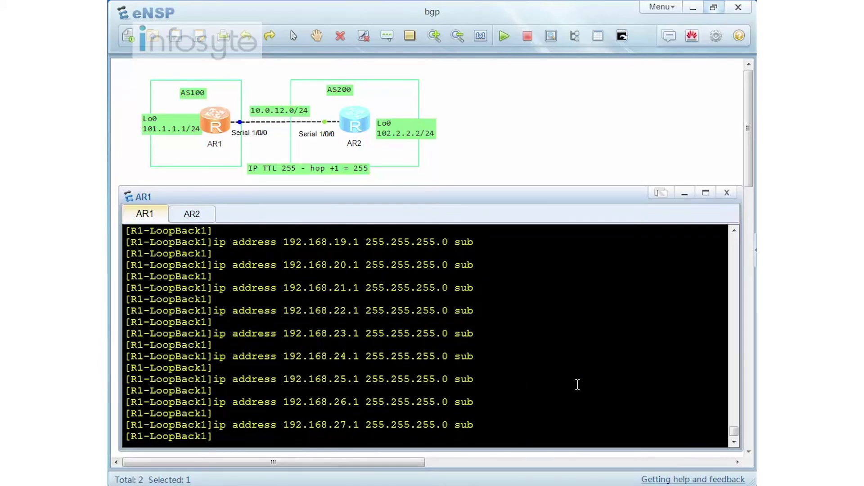
{"action": "type", "text": "q"}
{"action": "key", "text": "Return"}
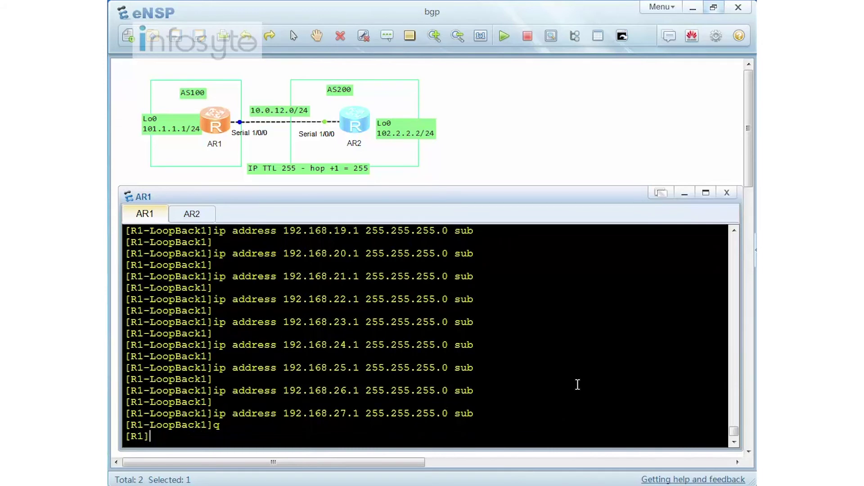
{"action": "type", "text": "undo int loo1"}
{"action": "key", "text": "Return"}
{"action": "key", "text": "Return"}
{"action": "key", "text": "Return"}
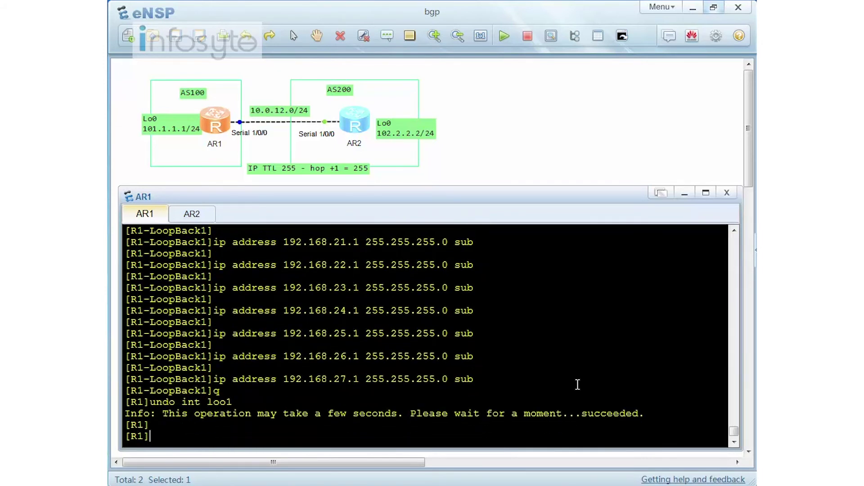
Step: Flap R1's 192.168.x.0 routes again by re-pasting the LoopBack1 address commands and removing the interface
{"action": "right_click", "coordinate": [596, 322]}
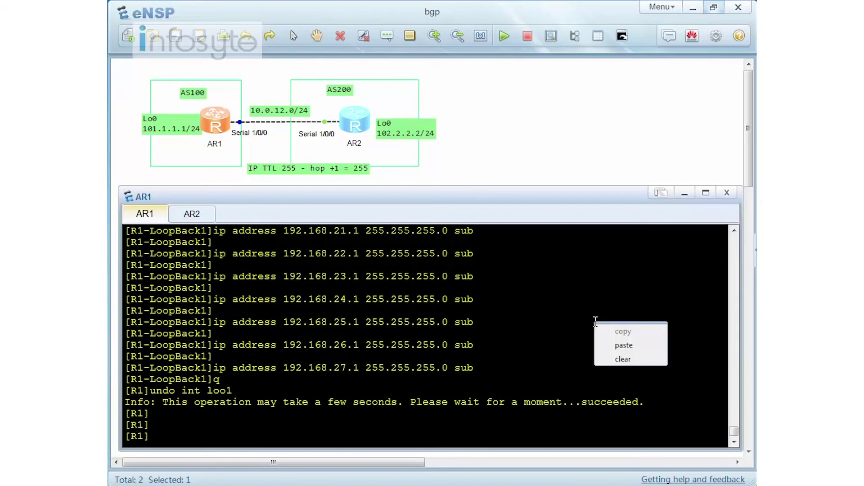
{"action": "left_click", "coordinate": [627, 345]}
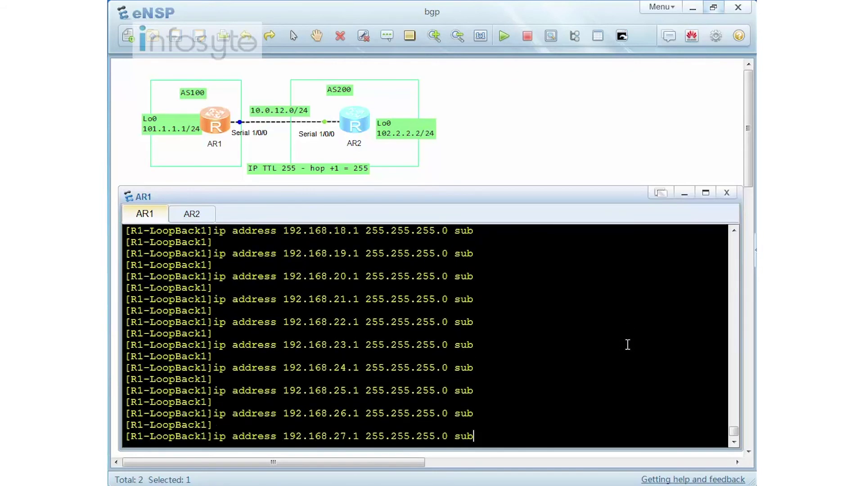
{"action": "key", "text": "Return"}
{"action": "key", "text": "Return"}
{"action": "key", "text": "Return"}
{"action": "key", "text": "Return"}
{"action": "type", "text": "q"}
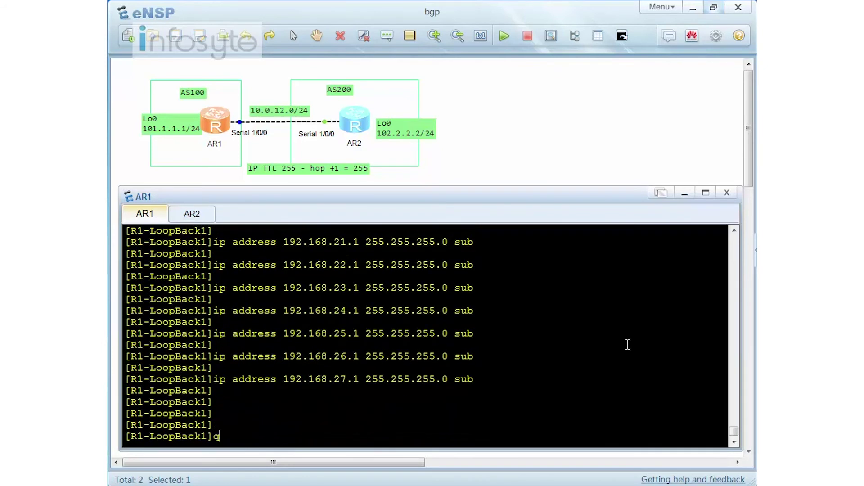
{"action": "key", "text": "Return"}
{"action": "type", "text": "undo i"}
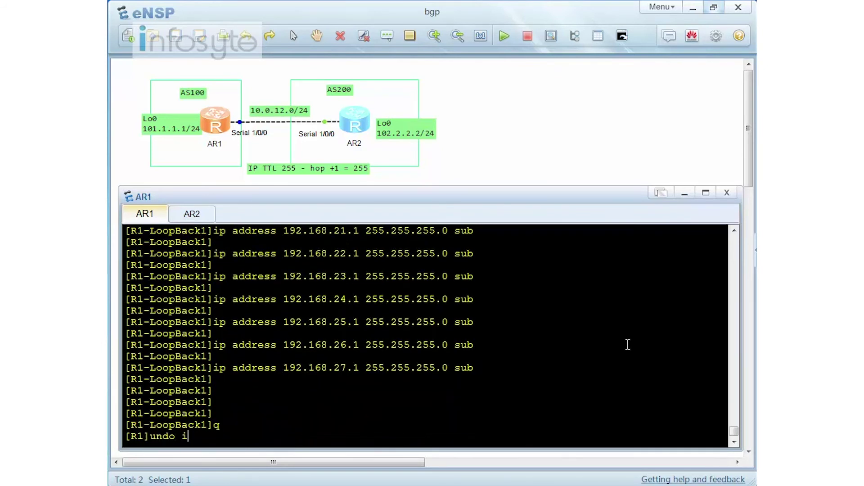
{"action": "type", "text": "nt loo1"}
{"action": "key", "text": "Return"}
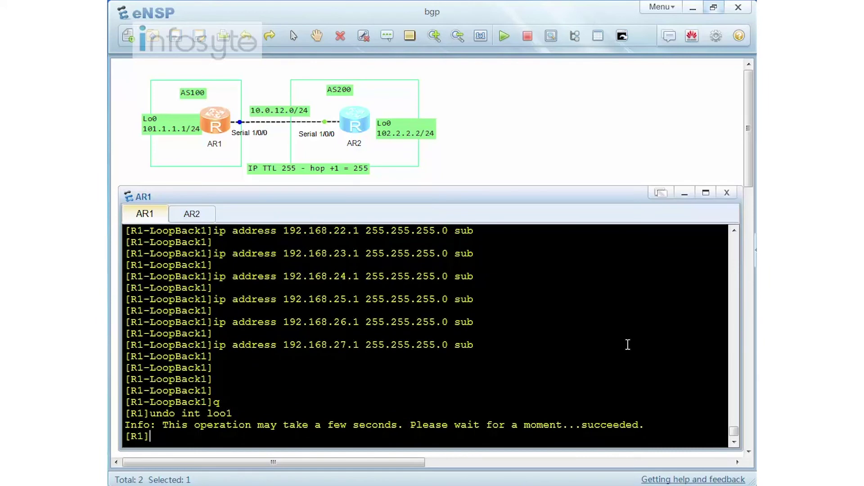
Step: Display R2's BGP routing table, compare the 192.168.x.0 status flags with the status code legend, and exit the paged output
{"action": "left_click", "coordinate": [184, 215]}
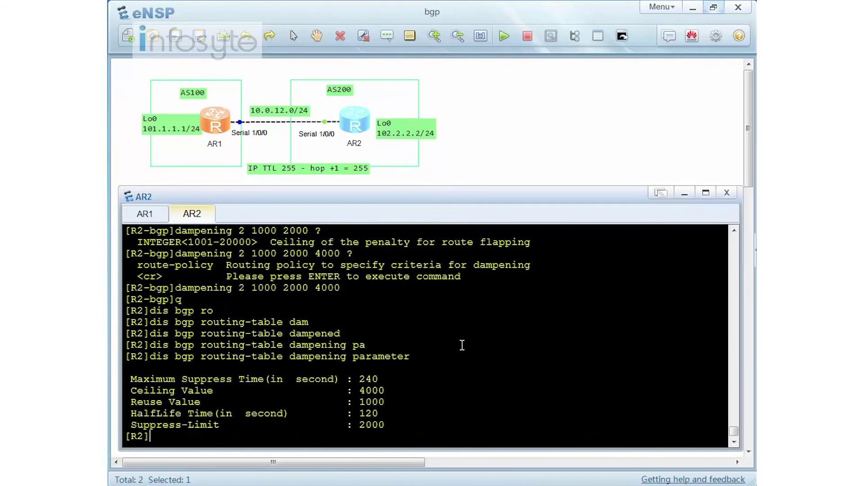
{"action": "type", "text": "dis bgp ro"}
{"action": "key", "text": "Return"}
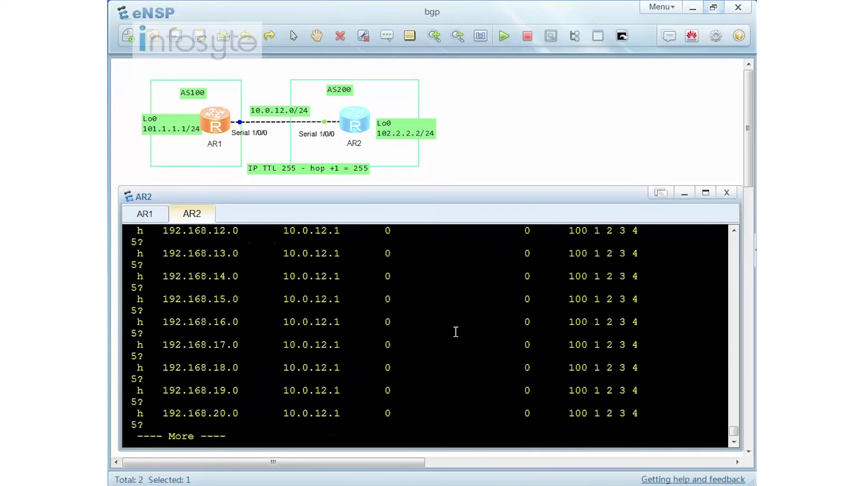
{"action": "scroll", "coordinate": [455, 332], "scroll_direction": "up", "scroll_amount": 5}
{"action": "scroll", "coordinate": [451, 334], "scroll_direction": "up", "scroll_amount": 6}
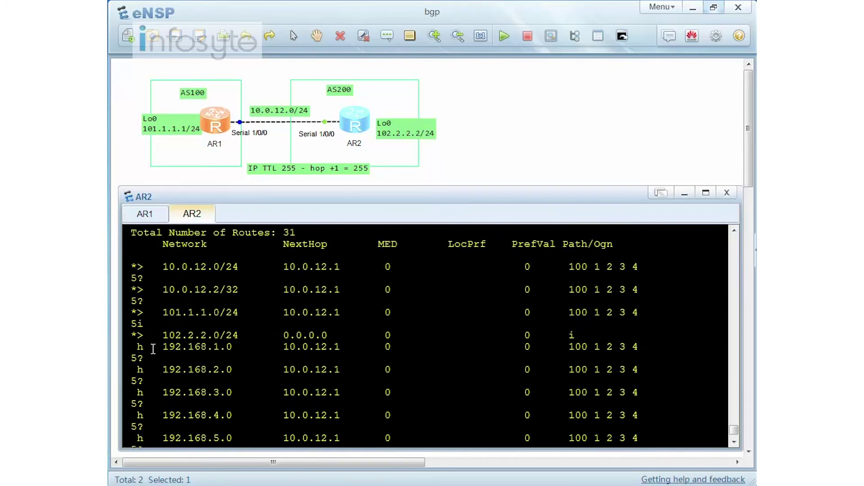
{"action": "left_click_drag", "start_coordinate": [156, 348], "coordinate": [141, 349]}
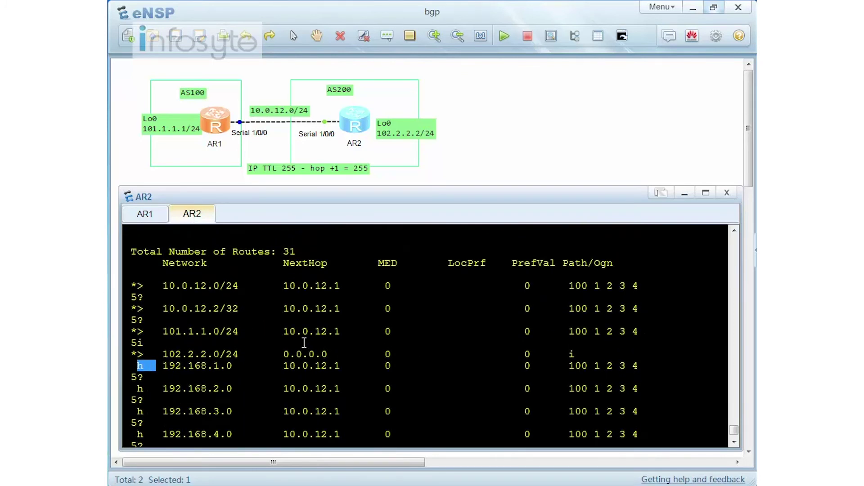
{"action": "scroll", "coordinate": [304, 342], "scroll_direction": "up", "scroll_amount": 3}
{"action": "left_click_drag", "start_coordinate": [218, 291], "coordinate": [287, 303]}
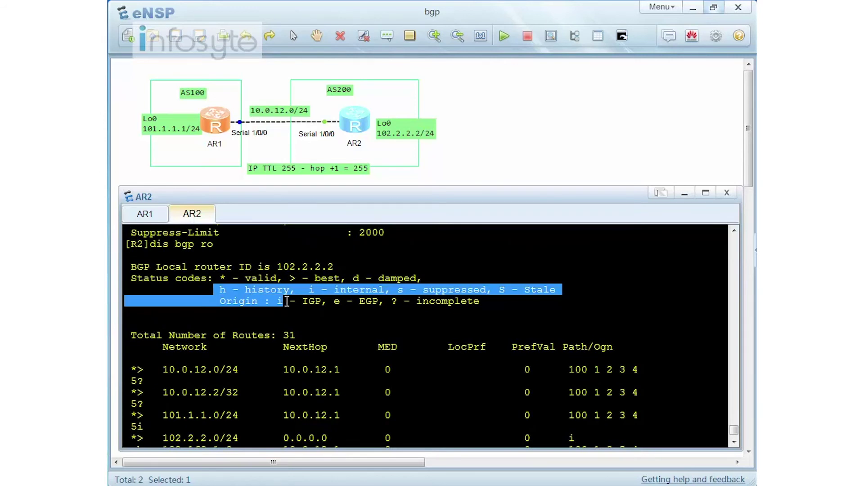
{"action": "left_click", "coordinate": [417, 322]}
{"action": "key", "text": "ctrl+c"}
Step: Display the IP routing table on R2
{"action": "type", "text": "dis"}
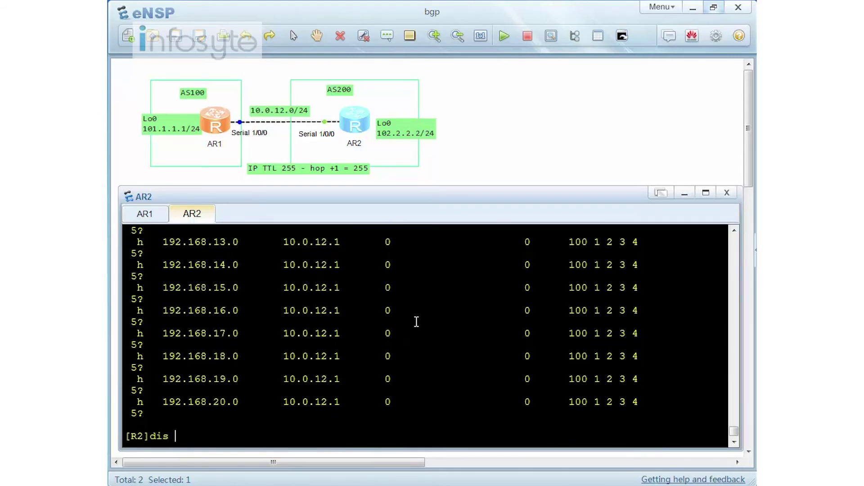
{"action": "type", "text": " ip ro"}
{"action": "key", "text": "Tab"}
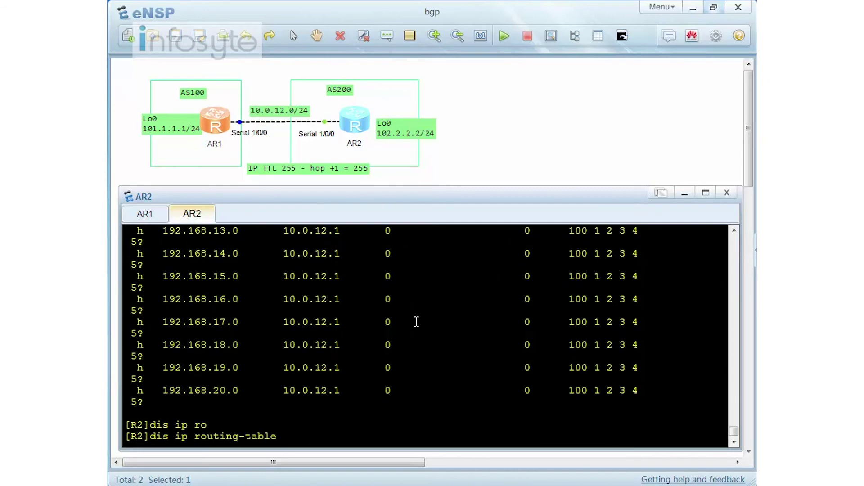
{"action": "key", "text": "Return"}
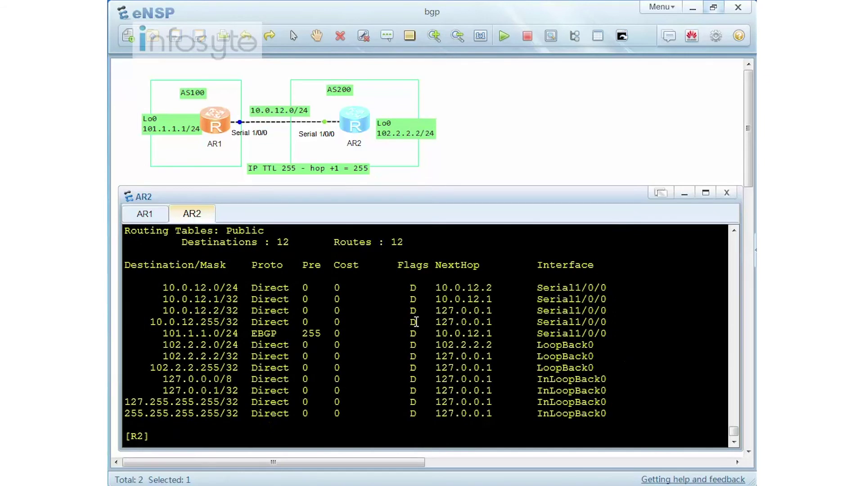
Step: Display R2's BGP routing-table entry for 192.168.20.0 and examine its flap count and penalty
{"action": "type", "text": "dis bgp"}
{"action": "type", "text": "ro"}
{"action": "key", "text": "Tab"}
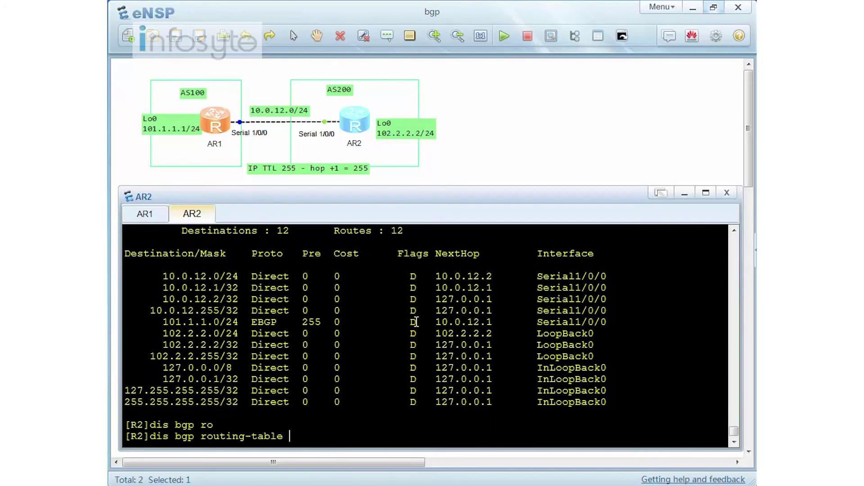
{"action": "type", "text": "192.168.20.0"}
{"action": "key", "text": "Return"}
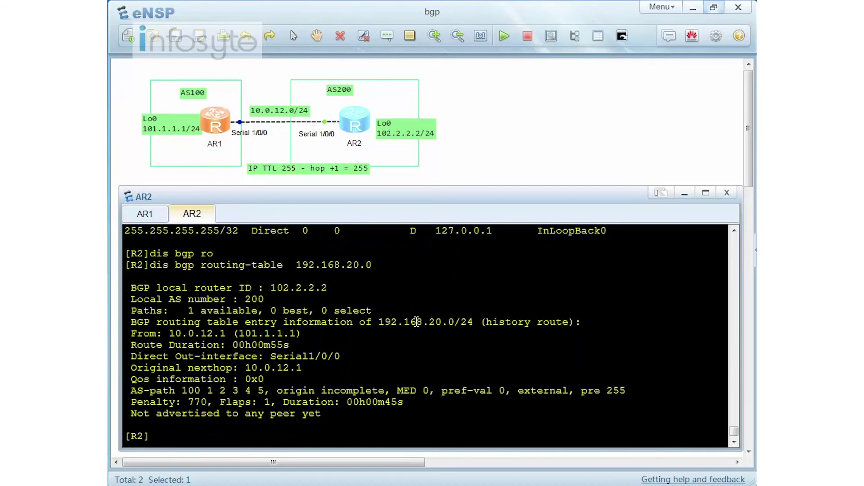
{"action": "left_click_drag", "start_coordinate": [181, 402], "coordinate": [268, 404]}
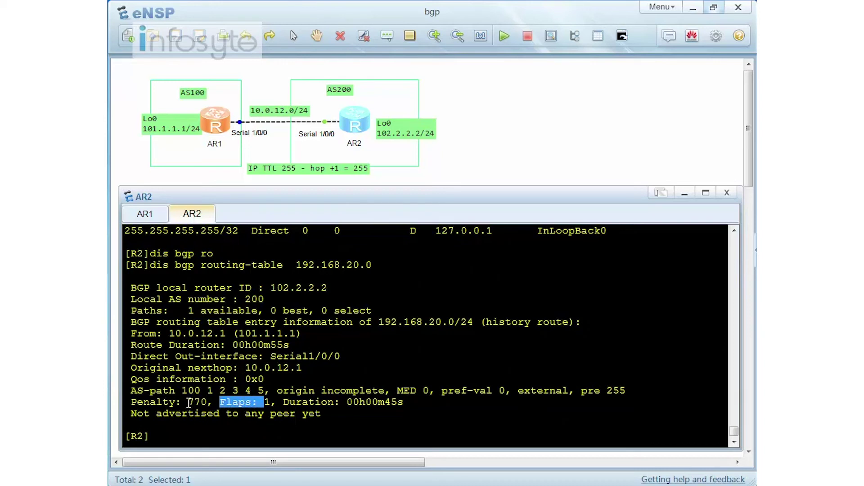
{"action": "left_click_drag", "start_coordinate": [188, 402], "coordinate": [209, 402]}
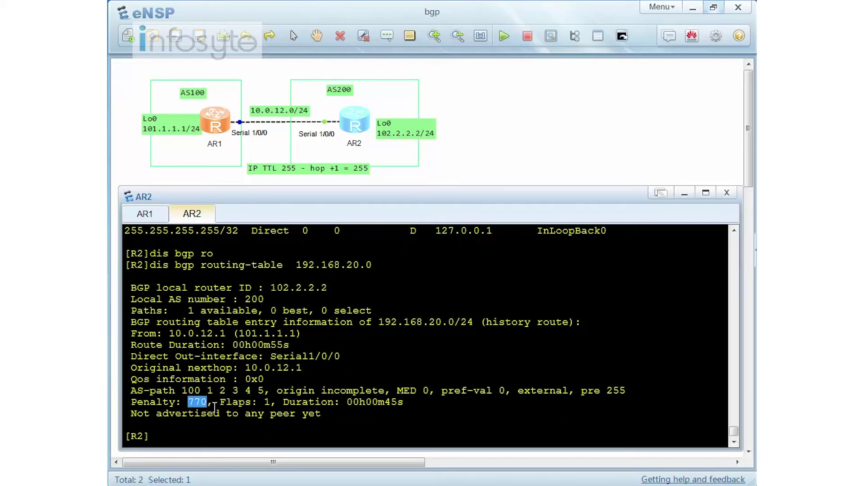
Step: On R1, restore LoopBack1 from the copied address commands, return to system view, and delete the interface for another flap
{"action": "left_click", "coordinate": [151, 216]}
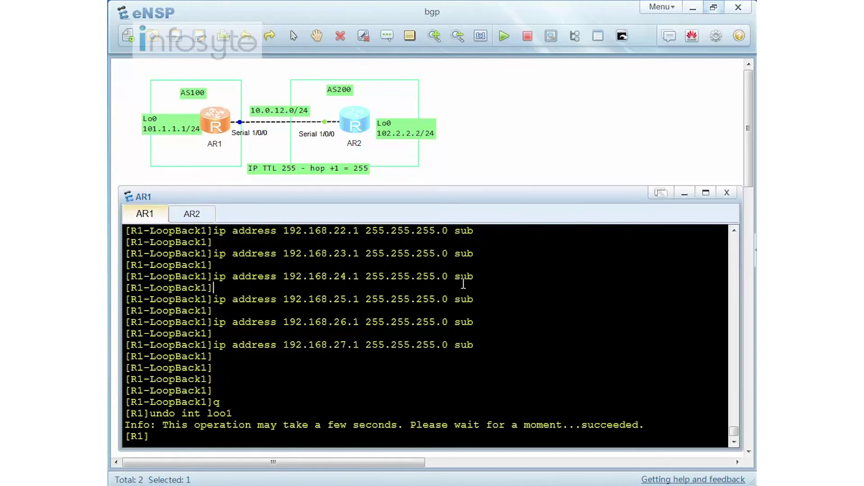
{"action": "key", "text": "Return"}
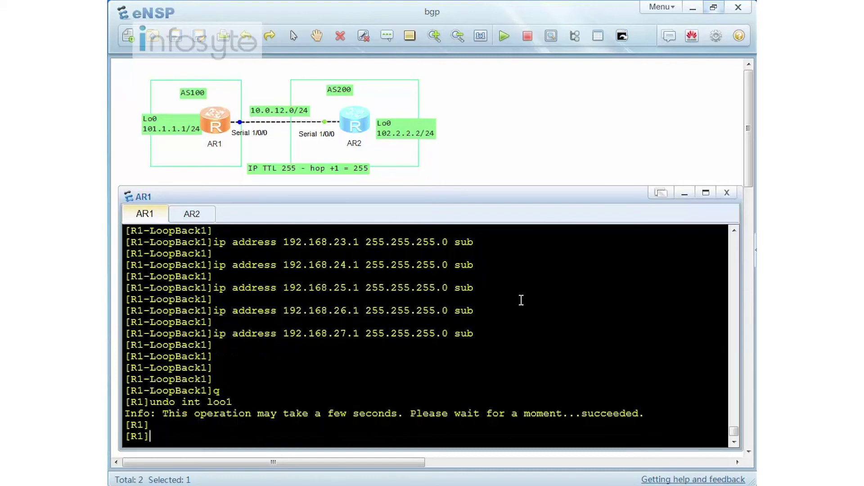
{"action": "right_click", "coordinate": [560, 294]}
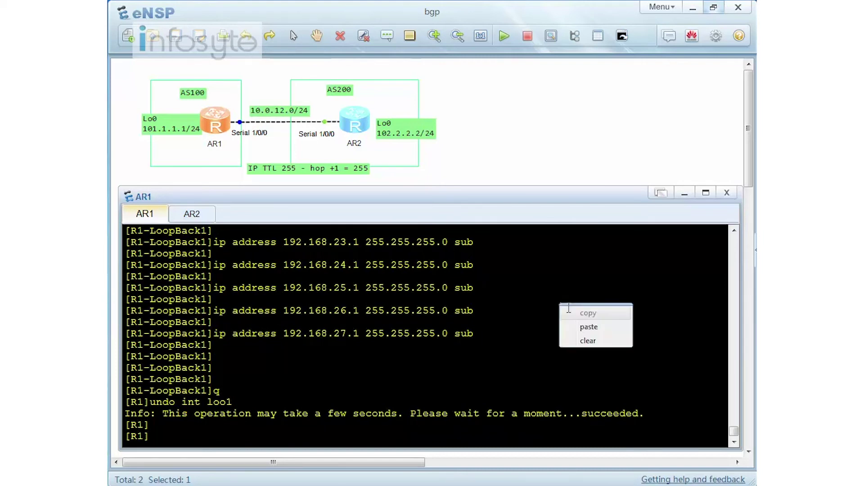
{"action": "left_click", "coordinate": [593, 328]}
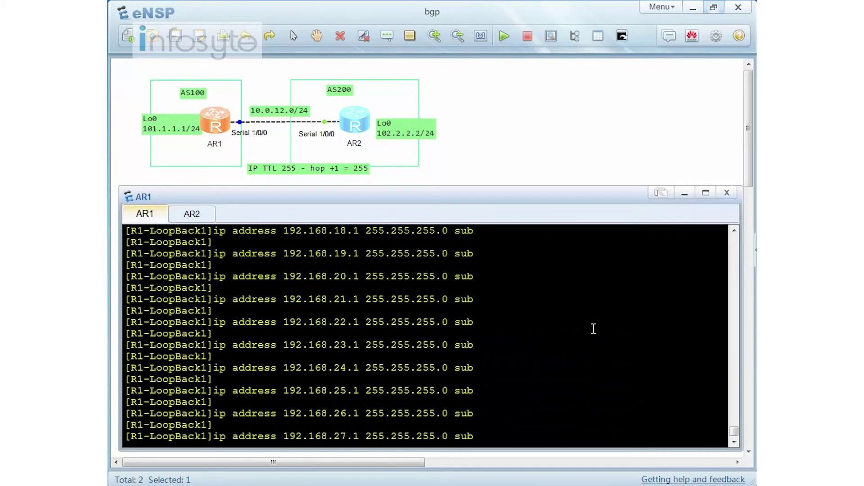
{"action": "type", "text": "q"}
{"action": "key", "text": "Return"}
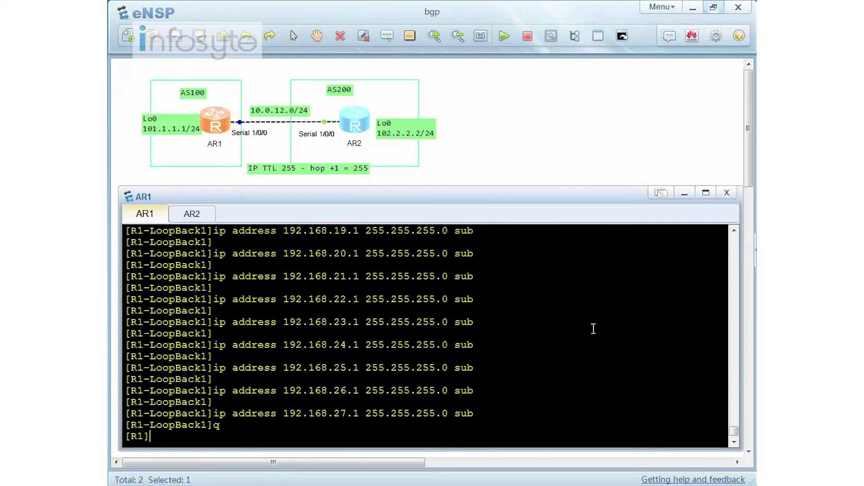
{"action": "type", "text": "undo int loo1"}
{"action": "key", "text": "Return"}
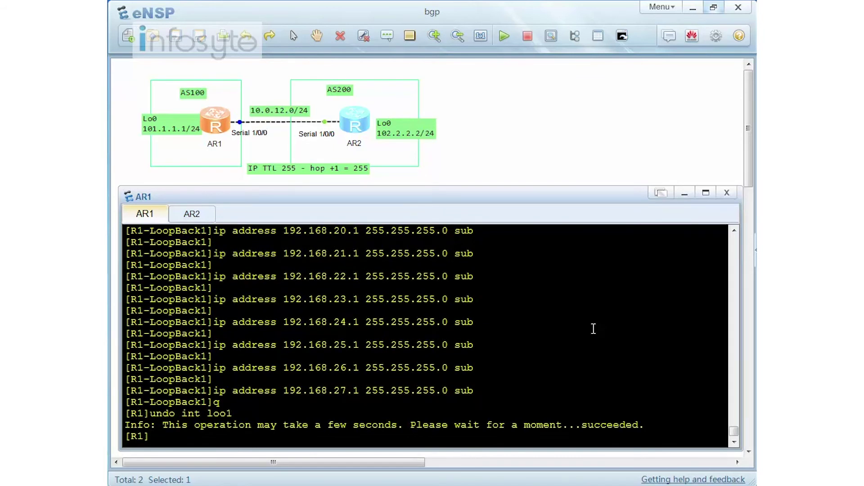
Step: Repeat the LoopBack1 flap on R1 by recreating and deleting it, and paste its secondary addresses through 192.168.27.1 back in
{"action": "right_click", "coordinate": [593, 329]}
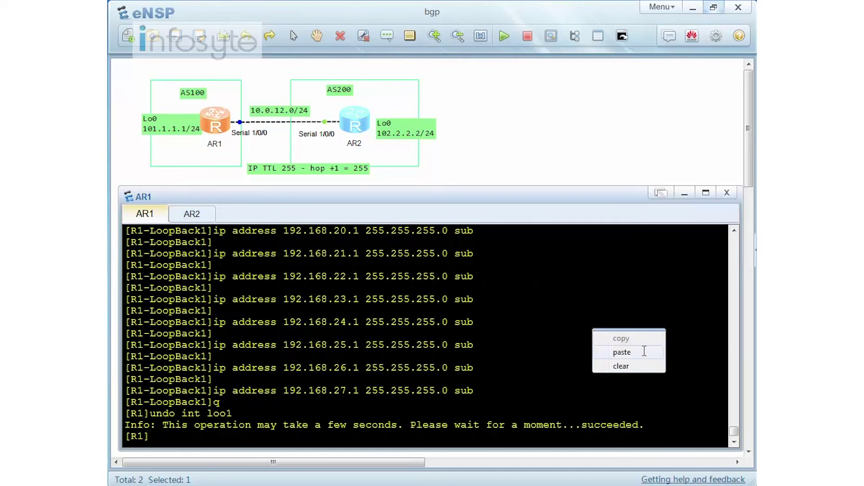
{"action": "left_click", "coordinate": [622, 352]}
{"action": "type", "text": "q"}
{"action": "key", "text": "Return"}
{"action": "type", "text": "undo in tlo"}
{"action": "key", "text": "BackSpace"}
{"action": "key", "text": "BackSpace"}
{"action": "key", "text": "BackSpace"}
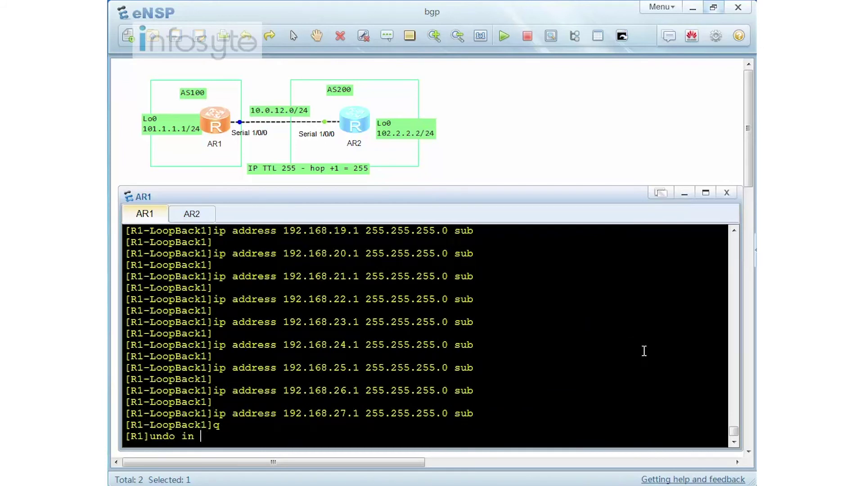
{"action": "type", "text": "t loo1"}
{"action": "key", "text": "Return"}
{"action": "right_click", "coordinate": [648, 337]}
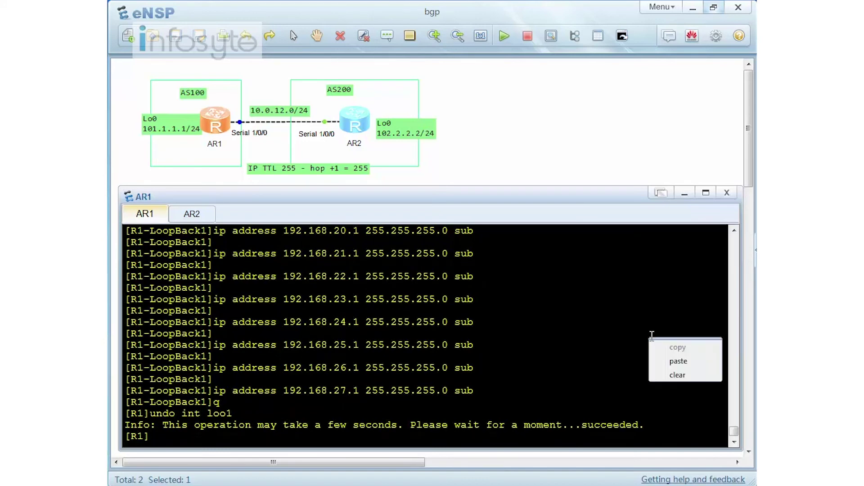
{"action": "left_click", "coordinate": [678, 361]}
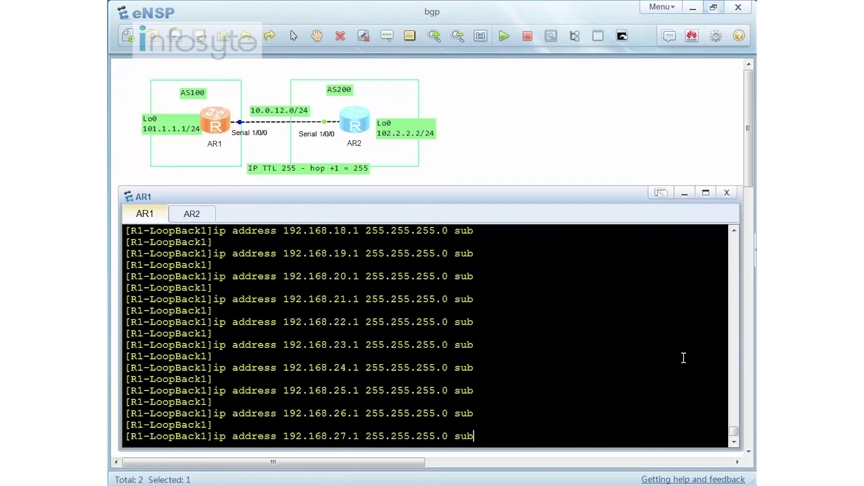
Step: Redisplay the 192.168.20.0 BGP entry on R2 and check the updated penalty and flaps
{"action": "left_click", "coordinate": [193, 215]}
{"action": "key", "text": "Up"}
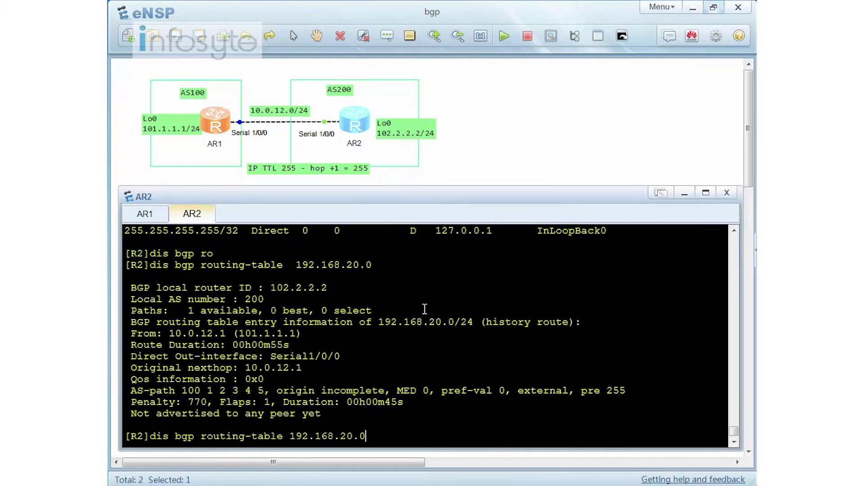
{"action": "key", "text": "Return"}
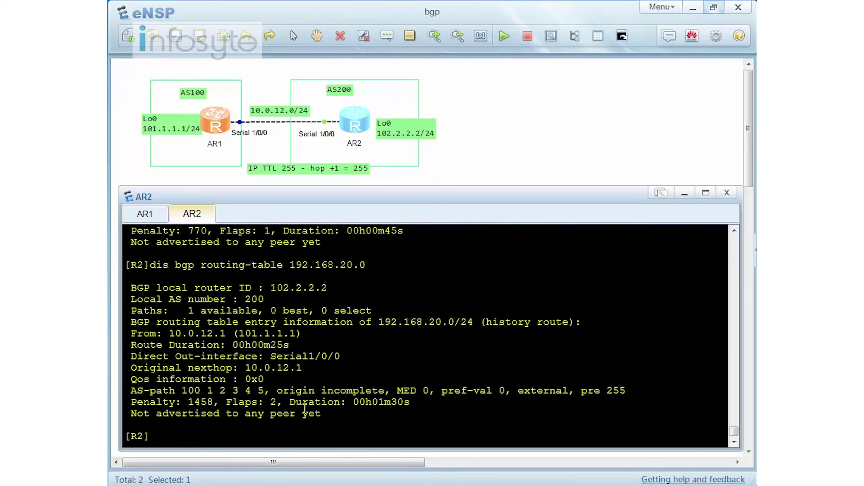
{"action": "left_click_drag", "start_coordinate": [181, 402], "coordinate": [269, 403]}
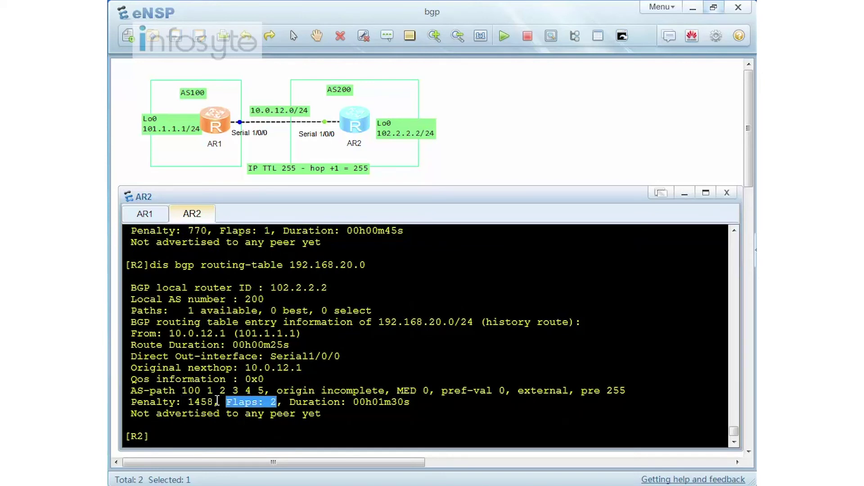
Step: Display R2's full BGP routing table and IP routing table to check the status of the 192.168 routes
{"action": "left_click", "coordinate": [455, 350]}
{"action": "type", "text": "dis bgp ro"}
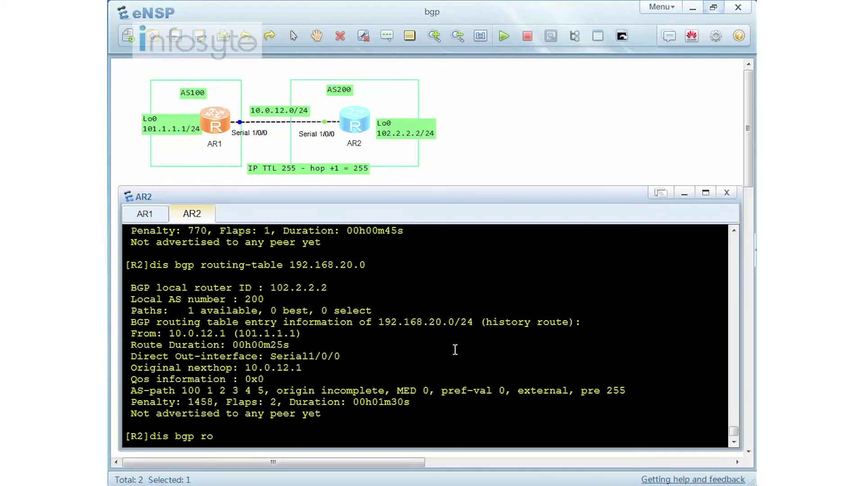
{"action": "key", "text": "Return"}
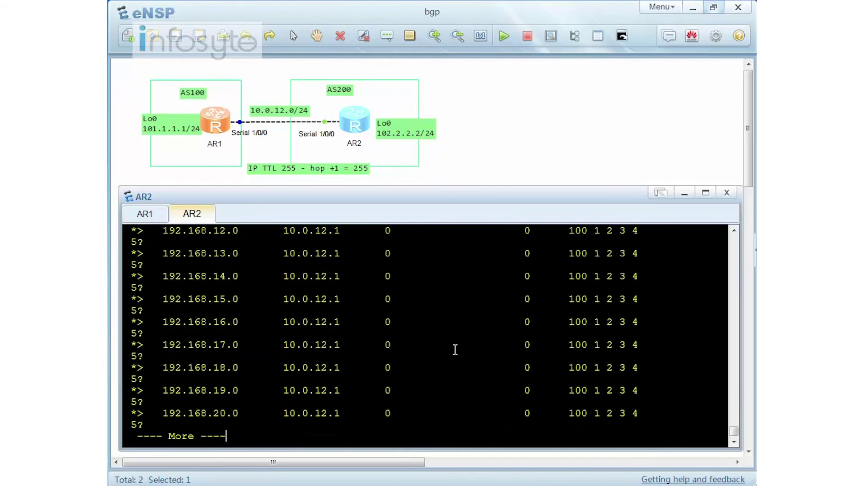
{"action": "key", "text": "ctrl+c"}
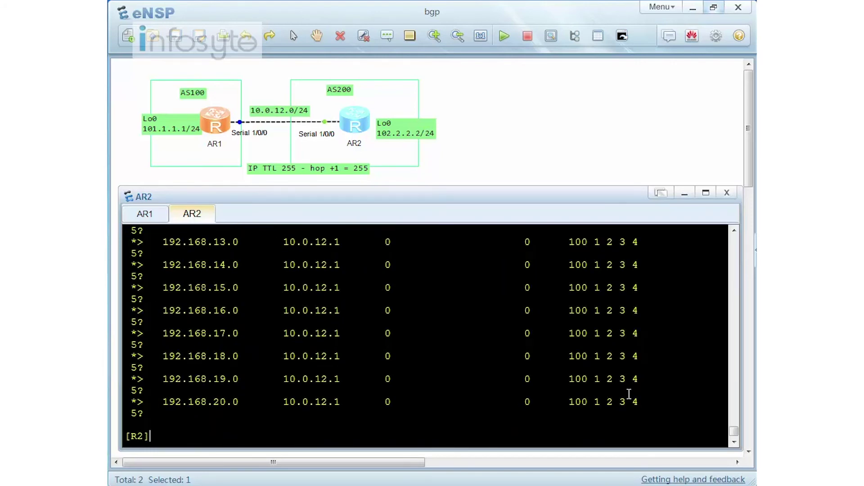
{"action": "type", "text": "dis ip ro"}
{"action": "key", "text": "Tab"}
{"action": "key", "text": "Return"}
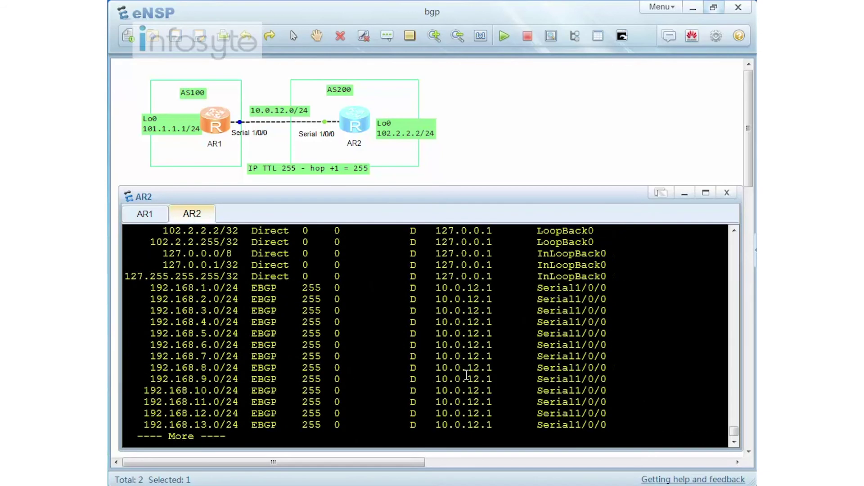
{"action": "key", "text": "ctrl+c"}
Step: On R1, return to system view, delete LoopBack1, and recreate it from the copied secondary address commands
{"action": "left_click", "coordinate": [152, 218]}
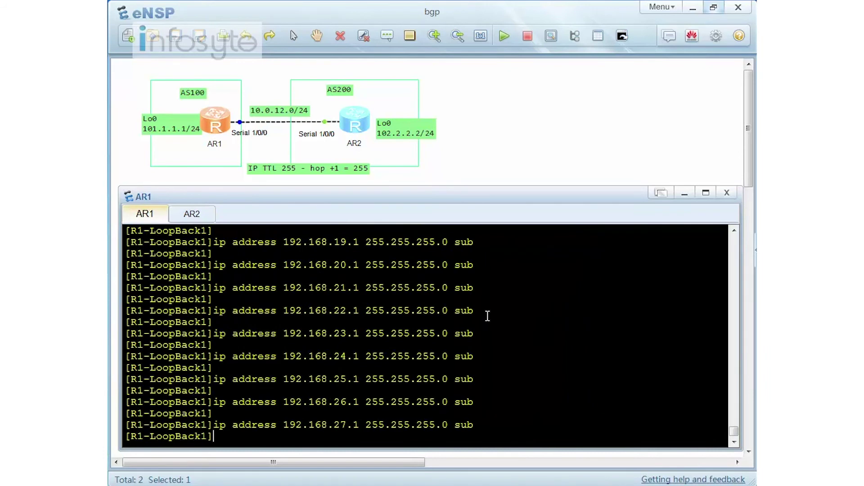
{"action": "type", "text": "q"}
{"action": "key", "text": "Return"}
{"action": "key", "text": "Return"}
{"action": "key", "text": "Return"}
{"action": "type", "text": "undo in tloo1"}
{"action": "key", "text": "BackSpace"}
{"action": "key", "text": "BackSpace"}
{"action": "key", "text": "BackSpace"}
{"action": "key", "text": "BackSpace"}
{"action": "key", "text": "BackSpace"}
{"action": "key", "text": "BackSpace"}
{"action": "type", "text": "t"}
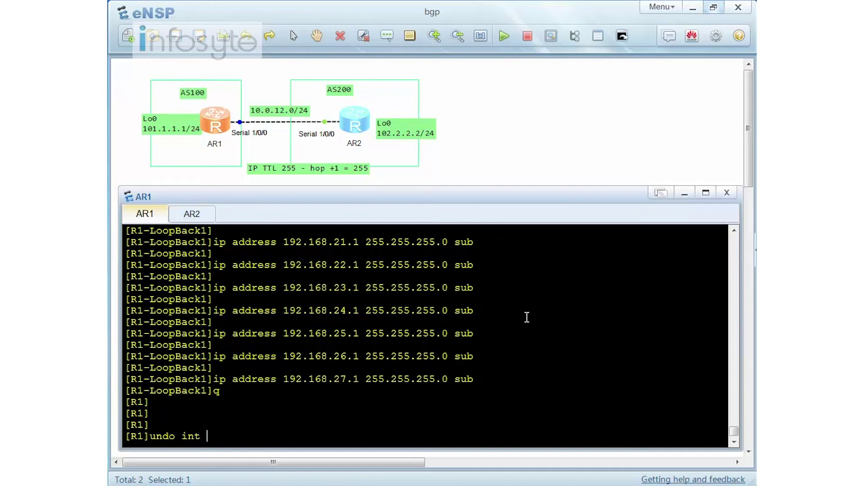
{"action": "type", "text": " loo 1"}
{"action": "key", "text": "Return"}
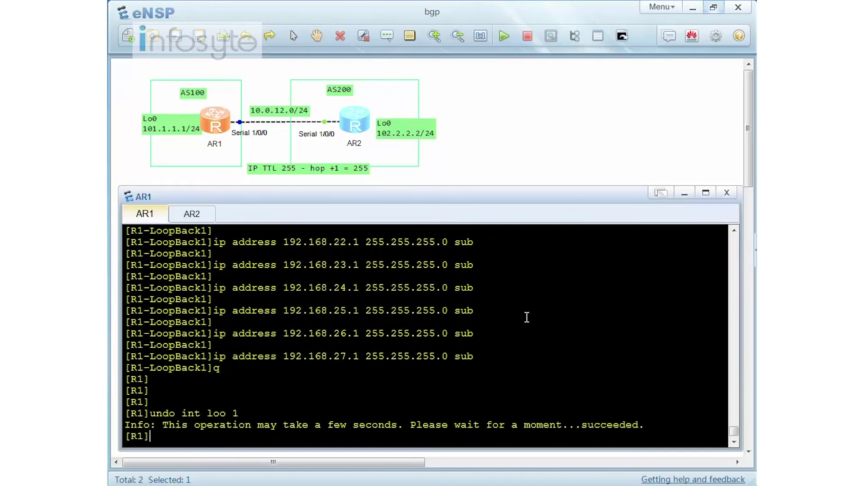
{"action": "right_click", "coordinate": [527, 317]}
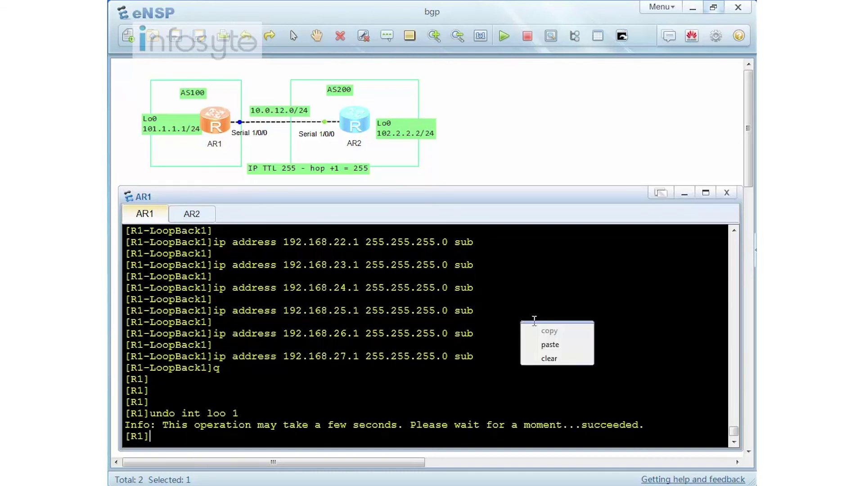
{"action": "left_click", "coordinate": [547, 344]}
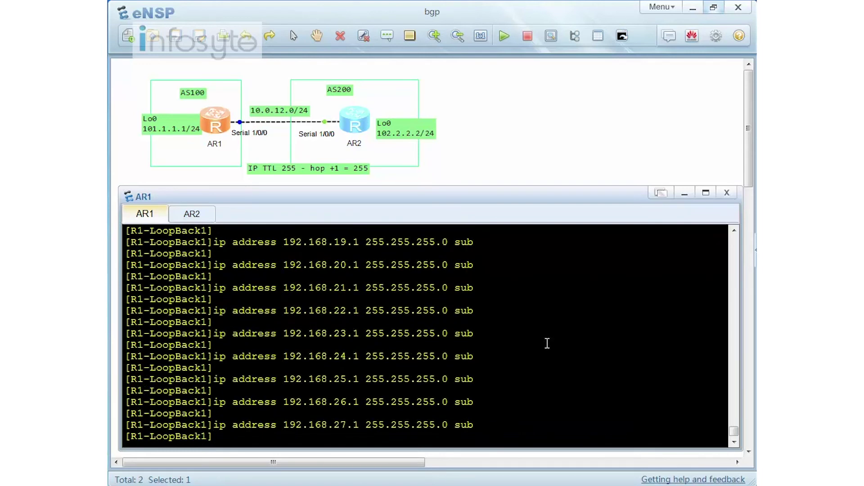
Step: Flap LoopBack1 again by deleting the interface and pasting its copied address commands back in
{"action": "type", "text": "undo in tloo1"}
{"action": "key", "text": "Return"}
{"action": "type", "text": "undo int loo1"}
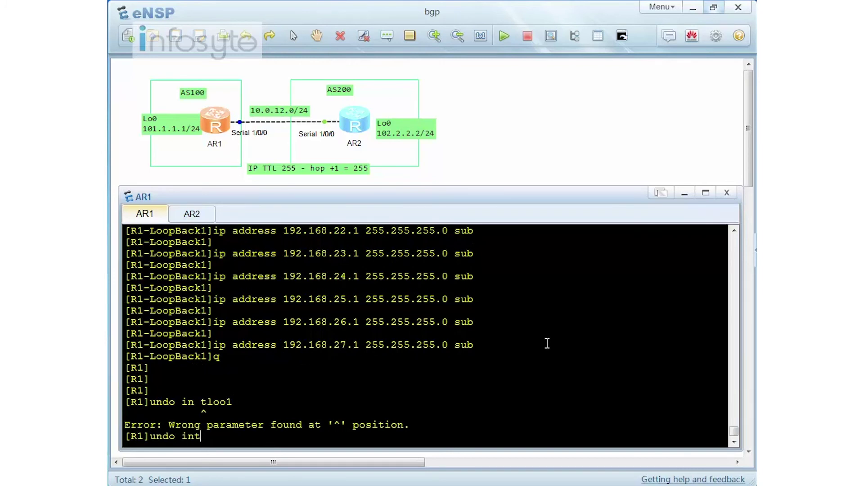
{"action": "key", "text": "Return"}
{"action": "right_click", "coordinate": [548, 343]}
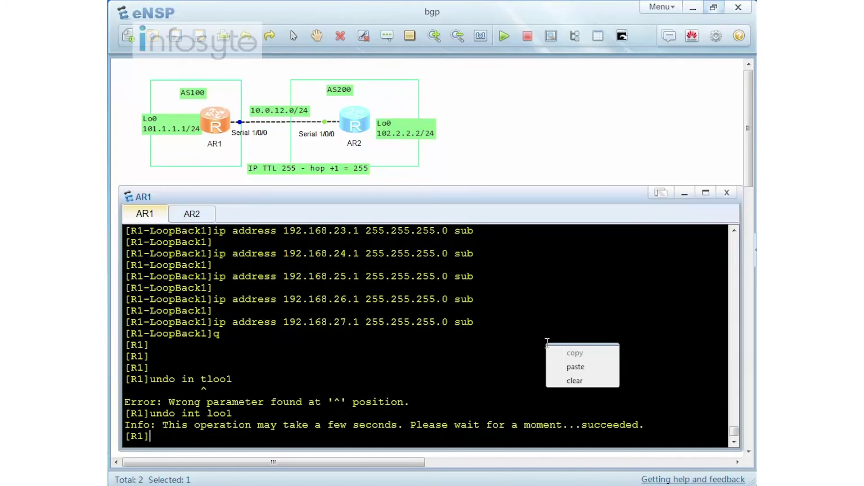
{"action": "left_click", "coordinate": [579, 369]}
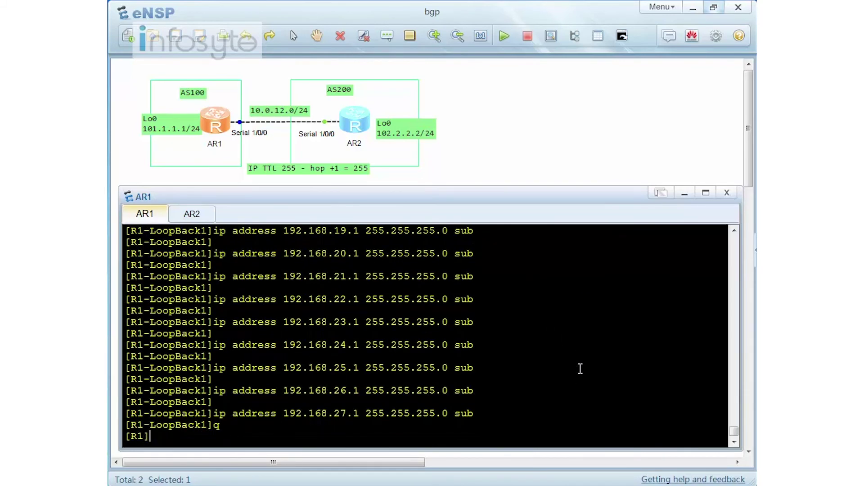
Step: Delete LoopBack1 on R1 once more and restore its secondary addresses through 192.168.27.1
{"action": "type", "text": "undo in tloo"}
{"action": "key", "text": "BackSpace"}
{"action": "key", "text": "BackSpace"}
{"action": "key", "text": "BackSpace"}
{"action": "key", "text": "BackSpace"}
{"action": "key", "text": "BackSpace"}
{"action": "type", "text": "t loo1"}
{"action": "key", "text": "Return"}
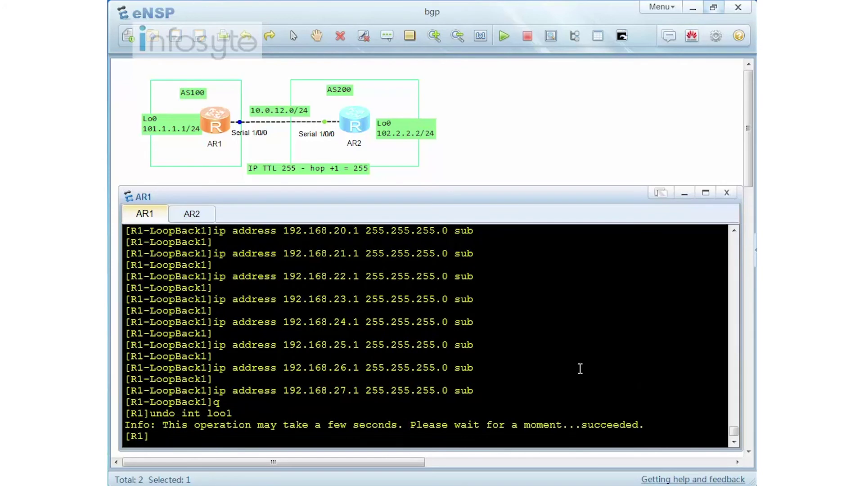
{"action": "right_click", "coordinate": [580, 368]}
{"action": "left_click", "coordinate": [598, 391]}
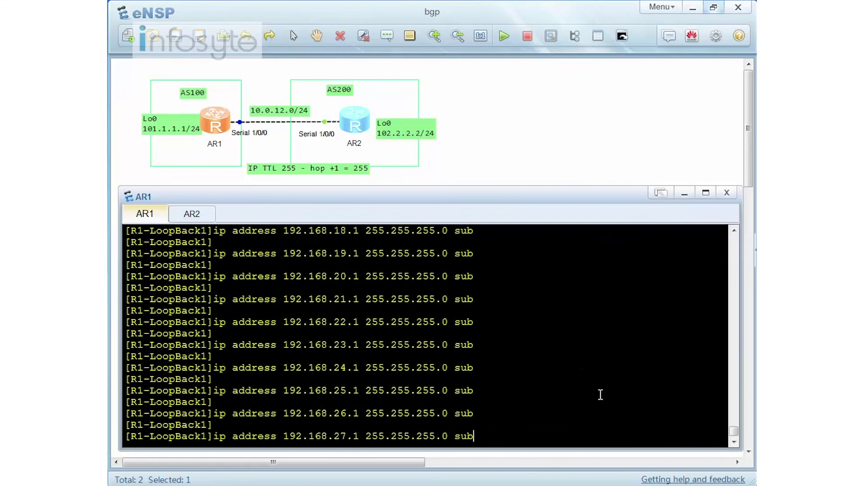
Step: Display R2's IP routing table and check whether the 192.168 routes are installed
{"action": "left_click", "coordinate": [211, 216]}
{"action": "type", "text": "dis ip routing-table"}
{"action": "key", "text": "Return"}
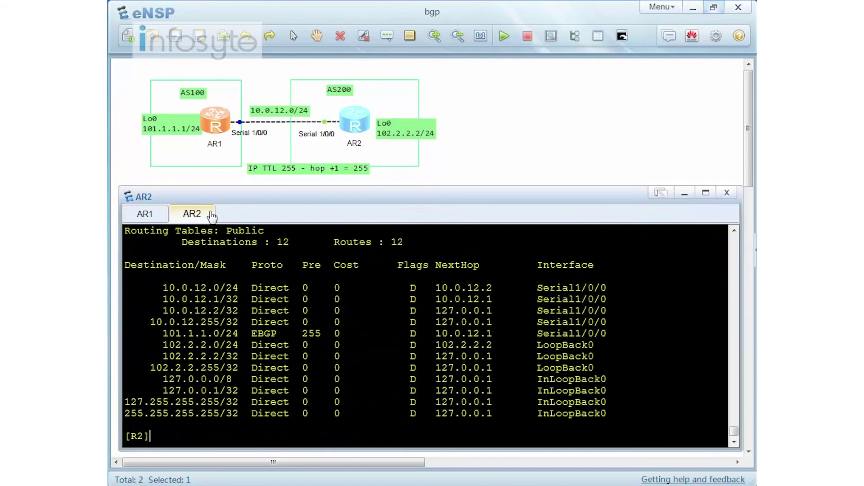
{"action": "left_click", "coordinate": [153, 217]}
{"action": "left_click", "coordinate": [192, 215]}
Step: Display R2's BGP entry for 192.168.20.0 several times and follow its penalty and suppression state
{"action": "type", "text": "dis bgp routing-table 192.168.20.0"}
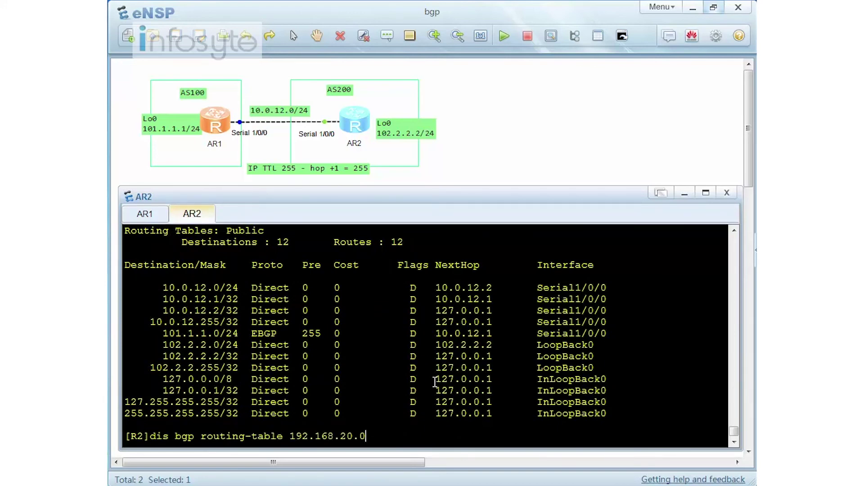
{"action": "key", "text": "Return"}
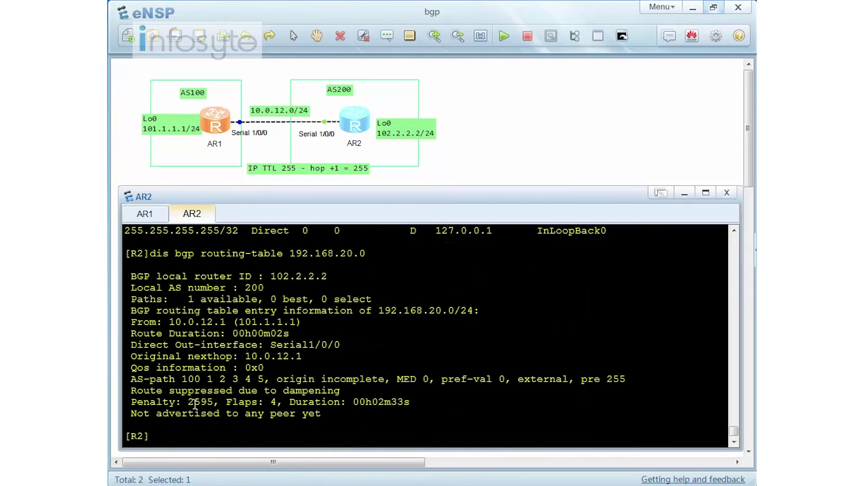
{"action": "left_click_drag", "start_coordinate": [189, 402], "coordinate": [214, 403]}
{"action": "key", "text": "Up"}
{"action": "key", "text": "Return"}
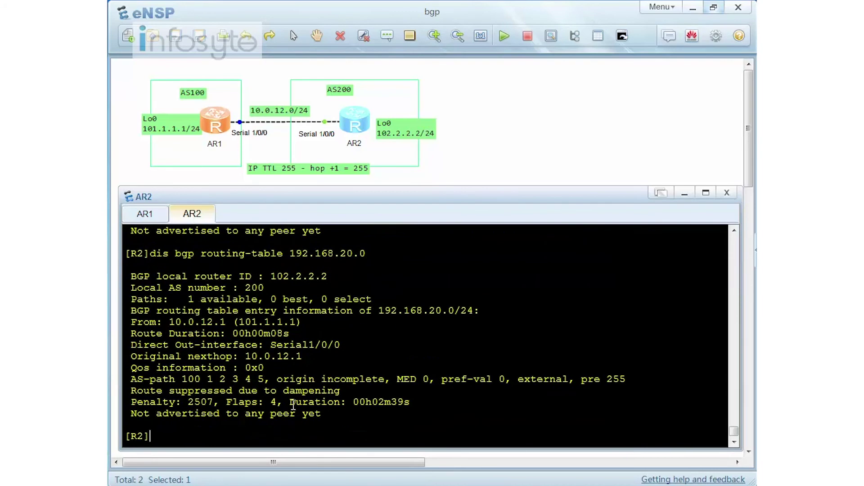
{"action": "key", "text": "Up"}
{"action": "key", "text": "Return"}
{"action": "key", "text": "Up"}
{"action": "key", "text": "Return"}
Step: Display R2's full BGP routing table and compare the 192.168 routes' status flags with the status code legend
{"action": "type", "text": "dis bgp "}
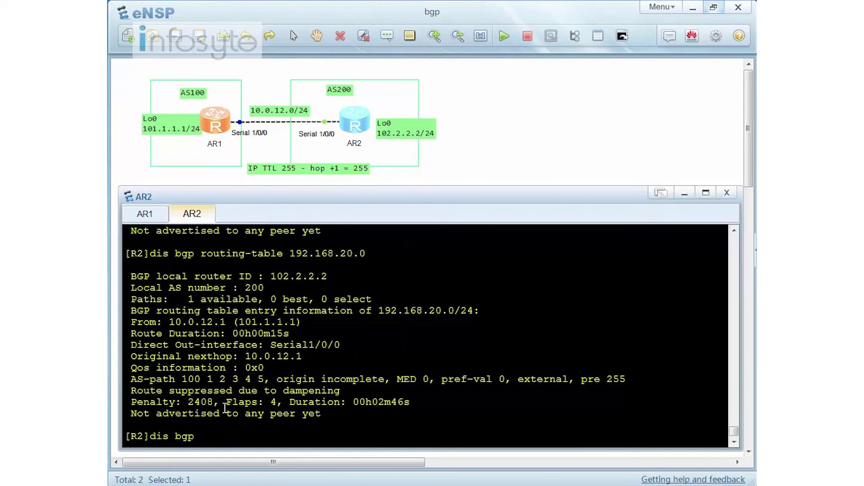
{"action": "type", "text": "ro"}
{"action": "key", "text": "Tab"}
{"action": "key", "text": "Return"}
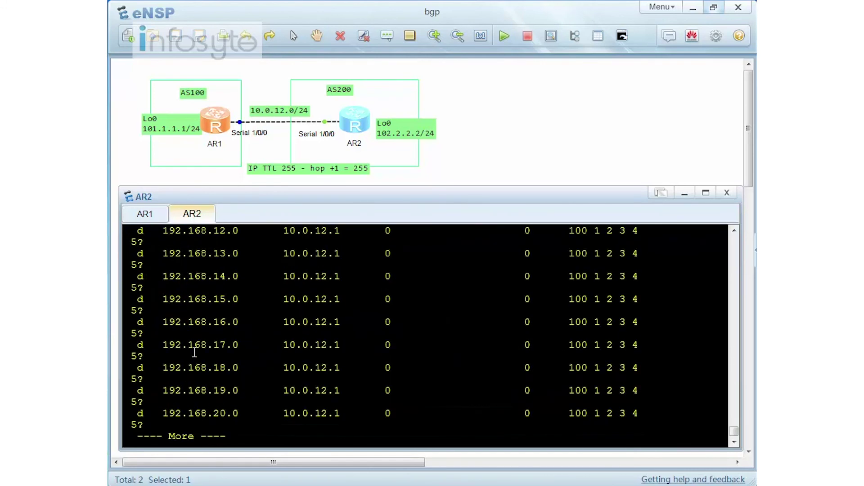
{"action": "scroll", "coordinate": [241, 317], "scroll_direction": "up", "scroll_amount": 2}
{"action": "scroll", "coordinate": [241, 317], "scroll_direction": "up", "scroll_amount": 3}
{"action": "left_click_drag", "start_coordinate": [148, 269], "coordinate": [131, 270]}
{"action": "scroll", "coordinate": [181, 290], "scroll_direction": "up", "scroll_amount": 1}
{"action": "scroll", "coordinate": [182, 289], "scroll_direction": "up", "scroll_amount": 6}
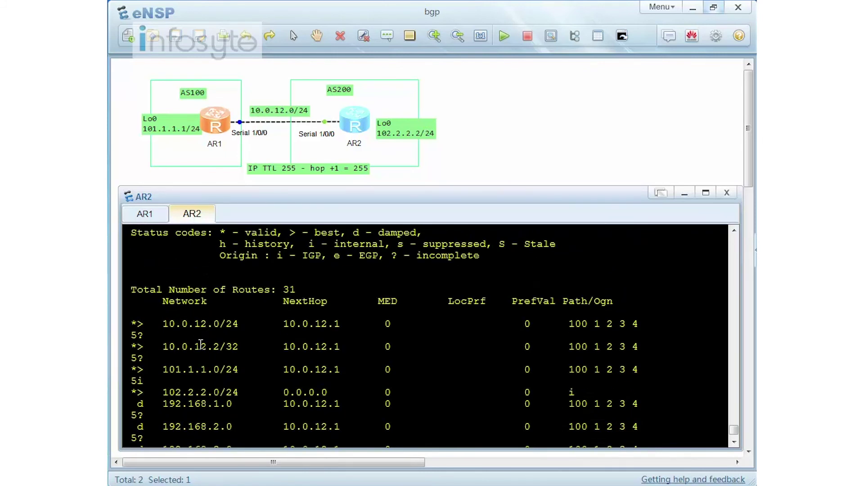
{"action": "left_click_drag", "start_coordinate": [354, 230], "coordinate": [419, 231]}
{"action": "left_click", "coordinate": [443, 312]}
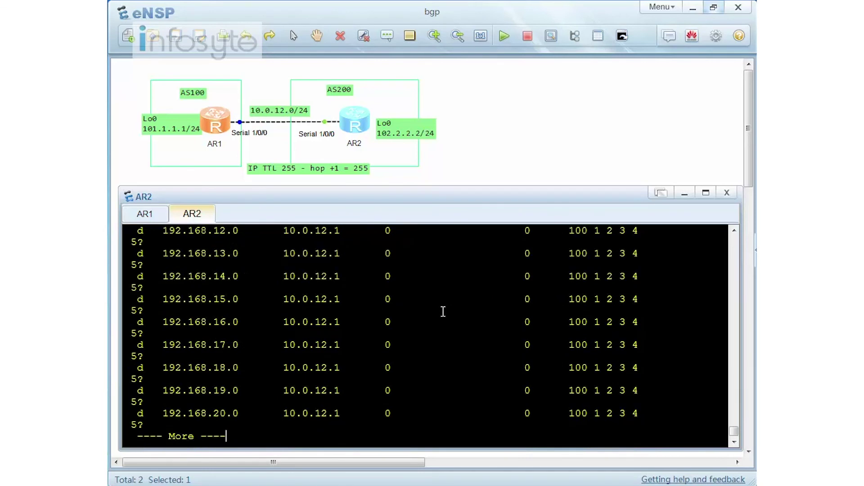
{"action": "key", "text": "ctrl+c"}
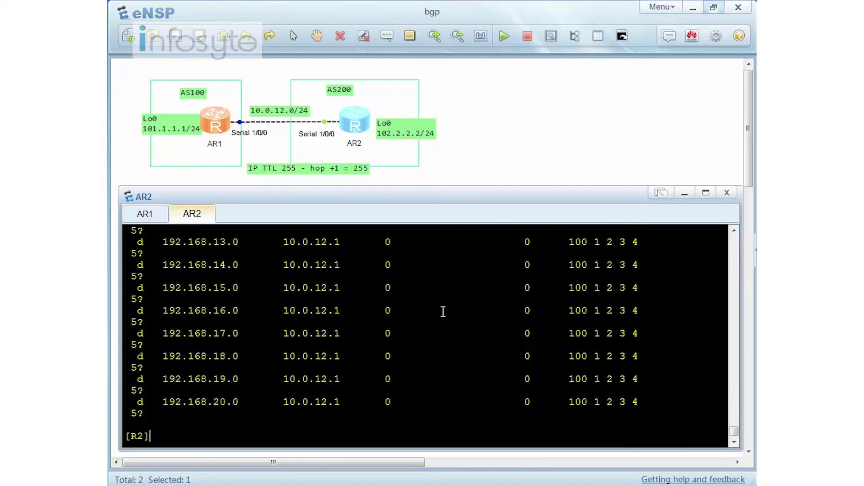
Step: Redisplay R2's IP routing table to check for the suppressed 192.168 routes
{"action": "type", "text": "dis ip ro"}
{"action": "key", "text": "Tab"}
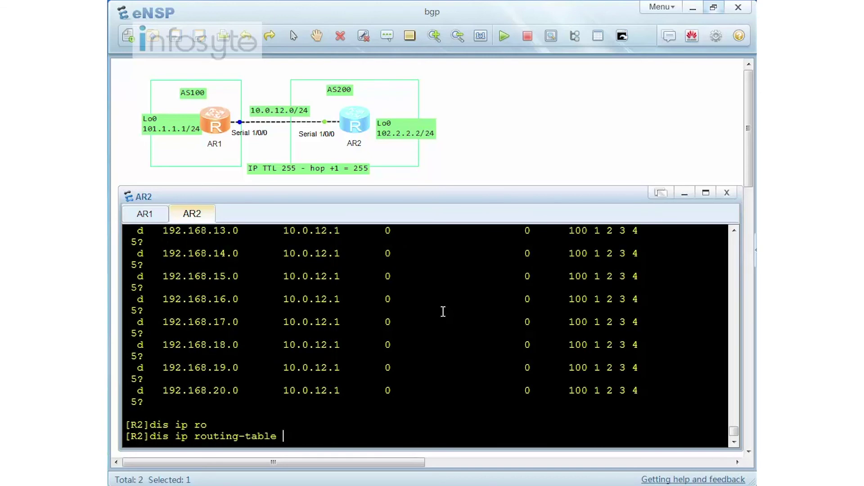
{"action": "key", "text": "Return"}
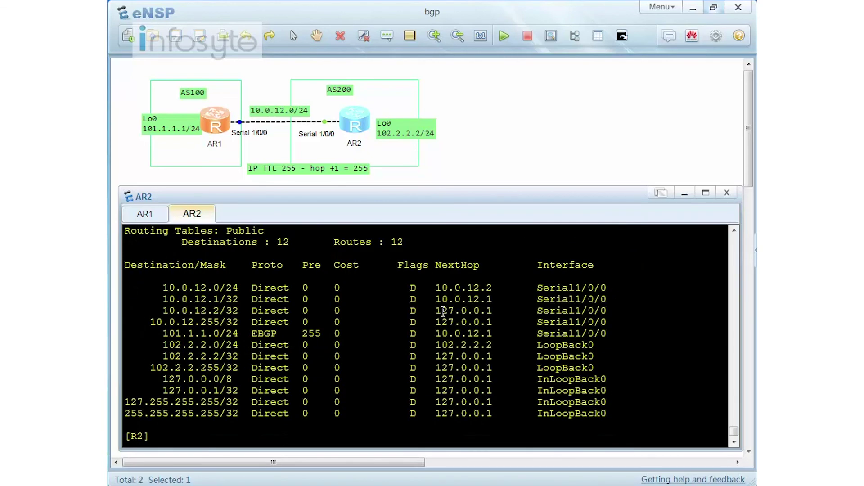
Step: Redisplay the BGP entry for 192.168.20.0 on R2 and check how its penalty decays
{"action": "key", "text": "Up"}
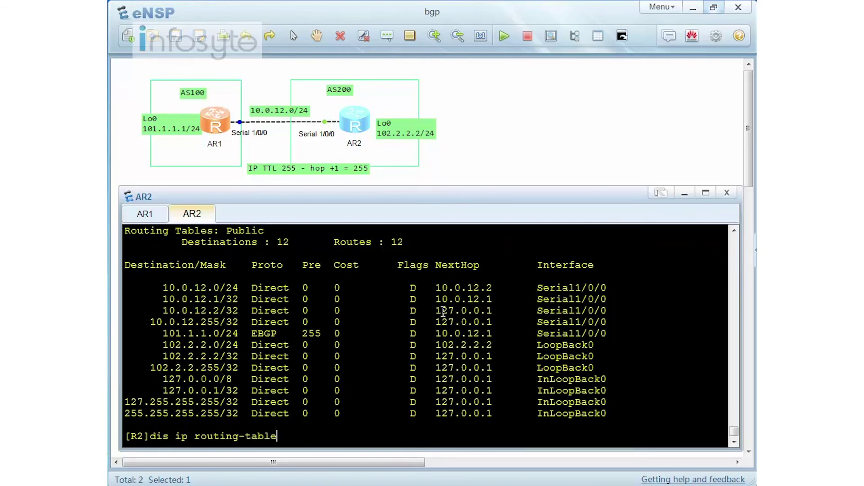
{"action": "key", "text": "Up"}
{"action": "type", "text": "192.168.20.0"}
{"action": "key", "text": "Return"}
{"action": "key", "text": "Up"}
{"action": "key", "text": "Return"}
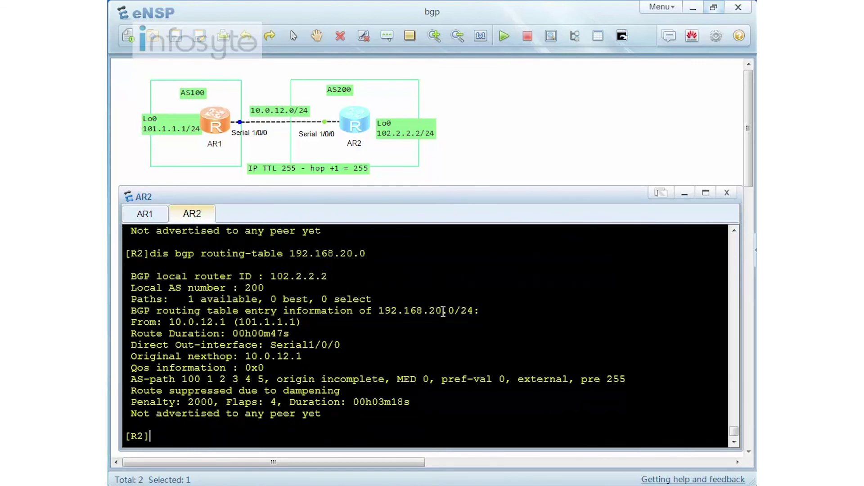
Step: Display R2's IP routing table twice more to see whether the 192.168 routes have returned
{"action": "key", "text": "Up"}
{"action": "key", "text": "Up"}
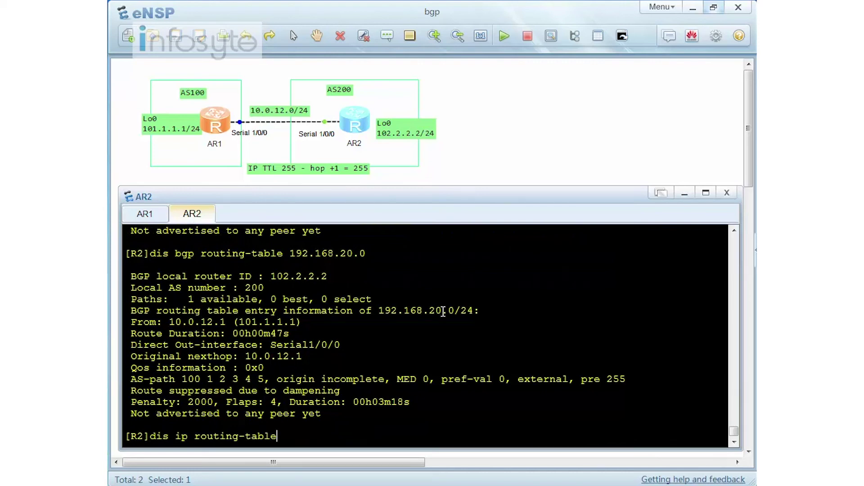
{"action": "key", "text": "Return"}
{"action": "key", "text": "Up"}
{"action": "key", "text": "Down"}
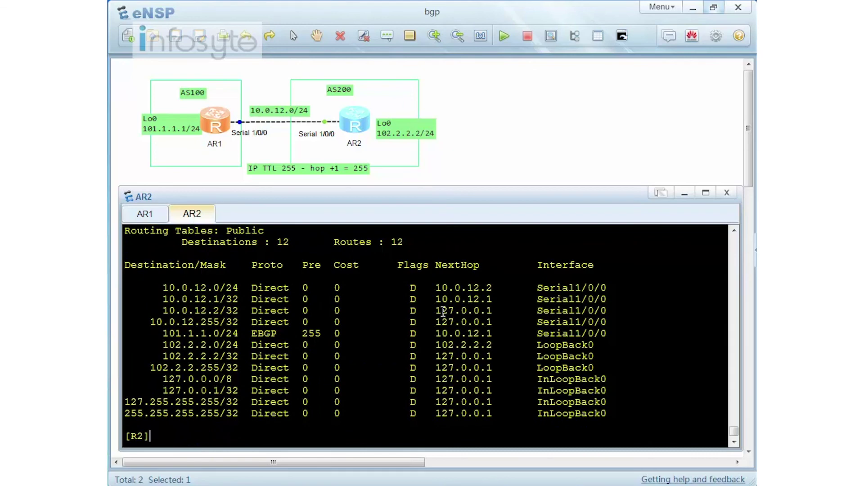
{"action": "key", "text": "Return"}
{"action": "key", "text": "Return"}
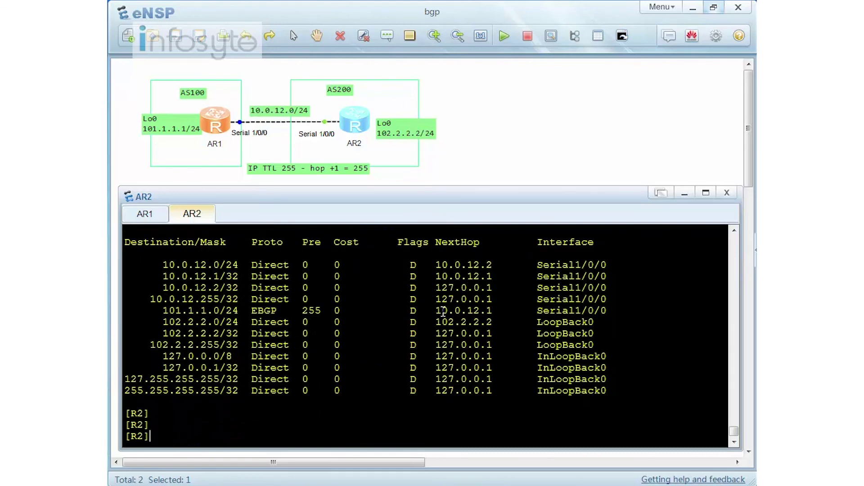
{"action": "key", "text": "Up"}
{"action": "key", "text": "Return"}
Step: Display R2's BGP dampening parameters and examine the reuse value and suppress limit
{"action": "type", "text": "d"}
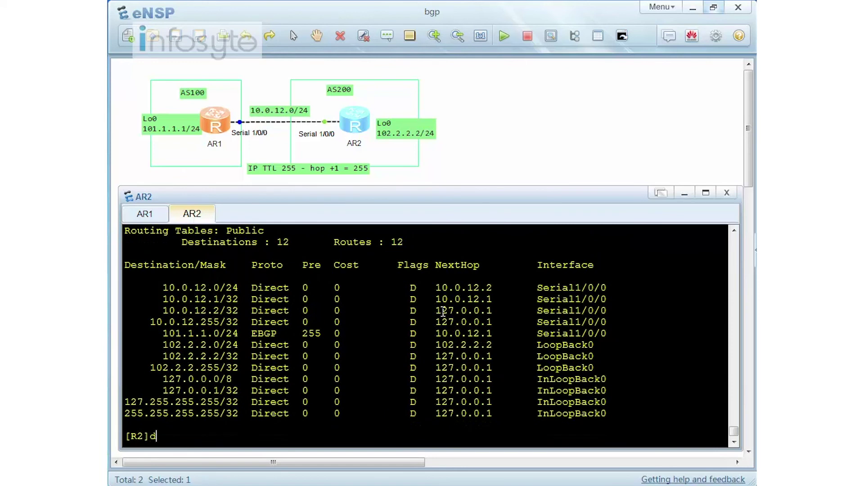
{"action": "type", "text": "is bgp ro"}
{"action": "key", "text": "Tab"}
{"action": "type", "text": "dam"}
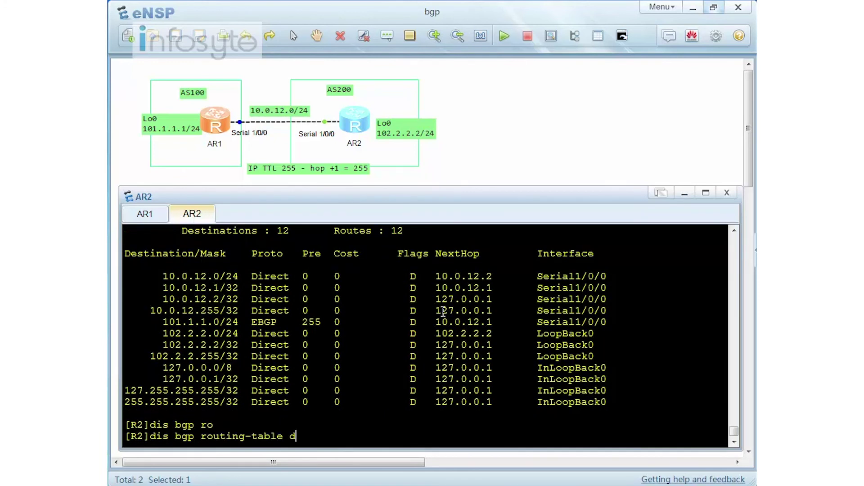
{"action": "key", "text": "Tab"}
{"action": "key", "text": "Tab"}
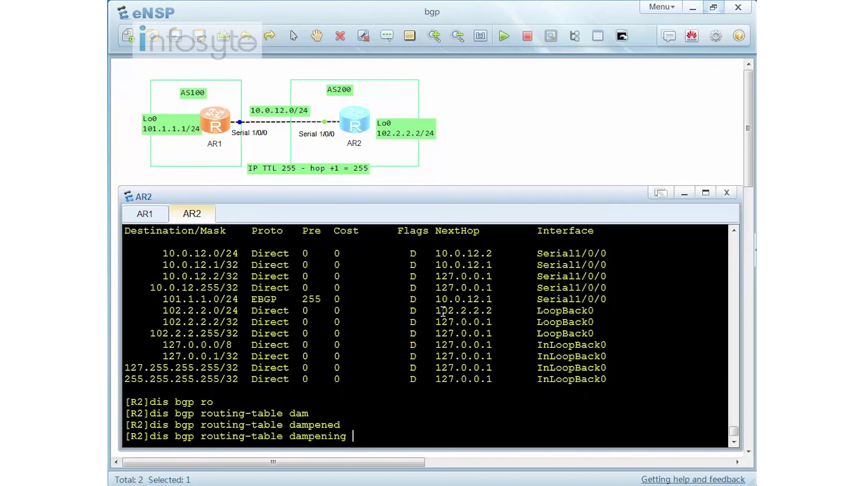
{"action": "type", "text": "p"}
{"action": "key", "text": "Tab"}
{"action": "key", "text": "Return"}
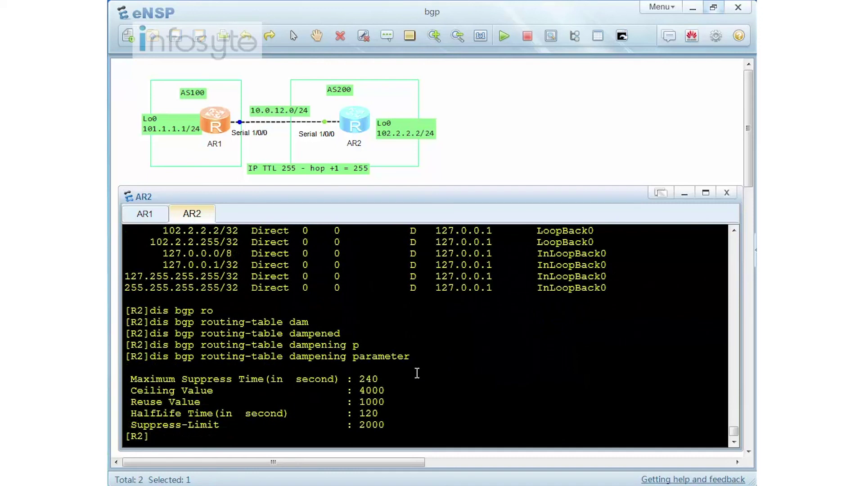
{"action": "left_click_drag", "start_coordinate": [392, 398], "coordinate": [364, 405]}
{"action": "left_click_drag", "start_coordinate": [406, 426], "coordinate": [359, 425]}
{"action": "left_click_drag", "start_coordinate": [398, 400], "coordinate": [354, 396]}
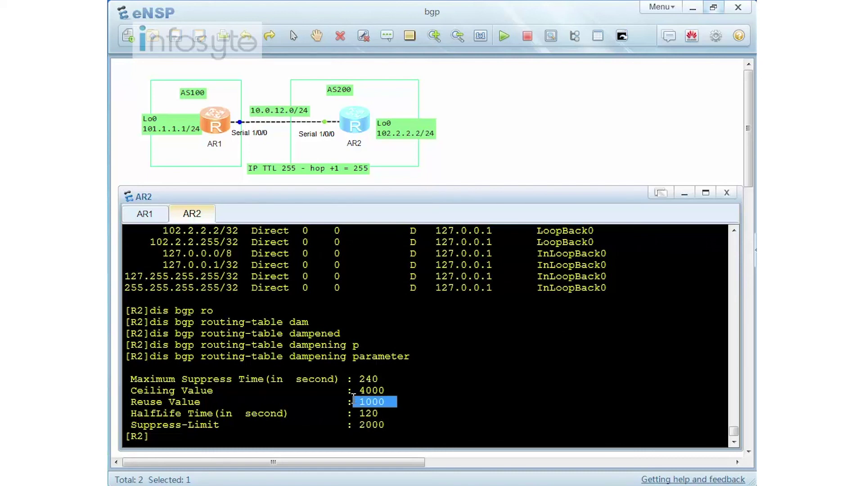
Step: Display R2's IP routing table again to check for the 192.168 routes
{"action": "left_click", "coordinate": [469, 373]}
{"action": "type", "text": "dis bgp"}
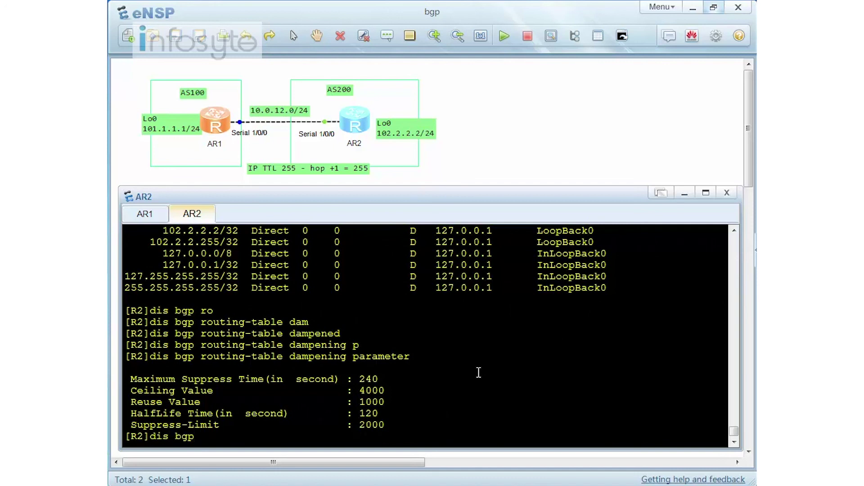
{"action": "key", "text": "Up"}
{"action": "key", "text": "Up"}
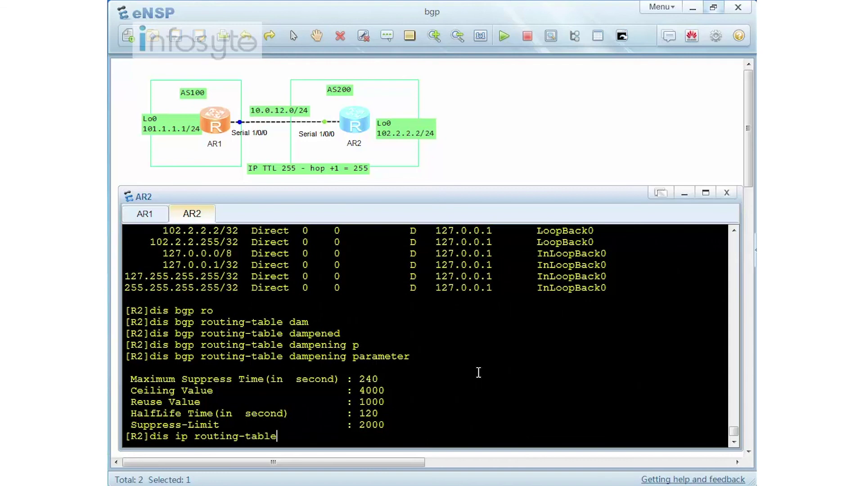
{"action": "key", "text": "Return"}
Step: List the dampened BGP routes on R2 and examine their reuse times and status codes
{"action": "key", "text": "Up"}
{"action": "key", "text": "Up"}
{"action": "key", "text": "BackSpace"}
{"action": "key", "text": "BackSpace"}
{"action": "key", "text": "BackSpace"}
{"action": "key", "text": "BackSpace"}
{"action": "key", "text": "BackSpace"}
{"action": "key", "text": "BackSpace"}
{"action": "key", "text": "BackSpace"}
{"action": "key", "text": "BackSpace"}
{"action": "key", "text": "BackSpace"}
{"action": "key", "text": "BackSpace"}
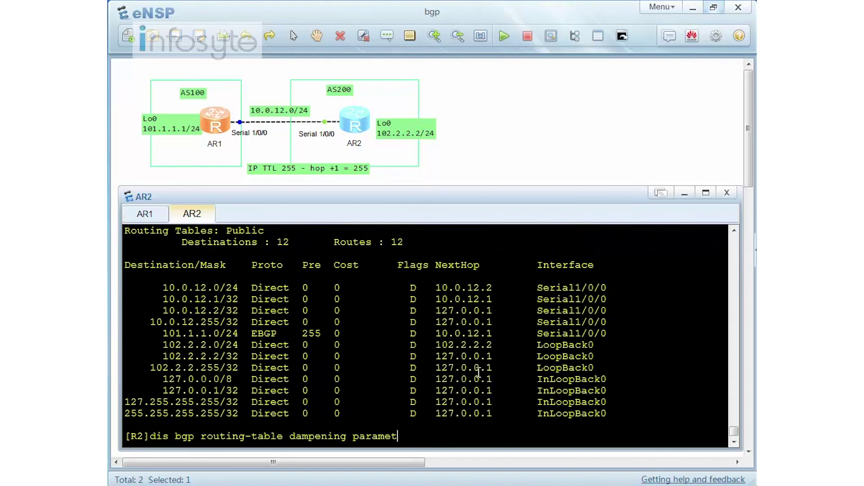
{"action": "key", "text": "BackSpace"}
{"action": "key", "text": "BackSpace"}
{"action": "key", "text": "BackSpace"}
{"action": "key", "text": "BackSpace"}
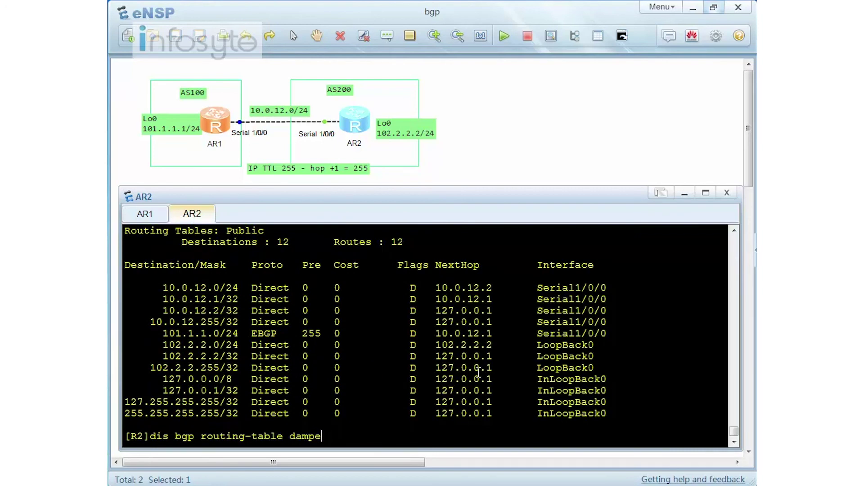
{"action": "key", "text": "Tab"}
{"action": "key", "text": "Return"}
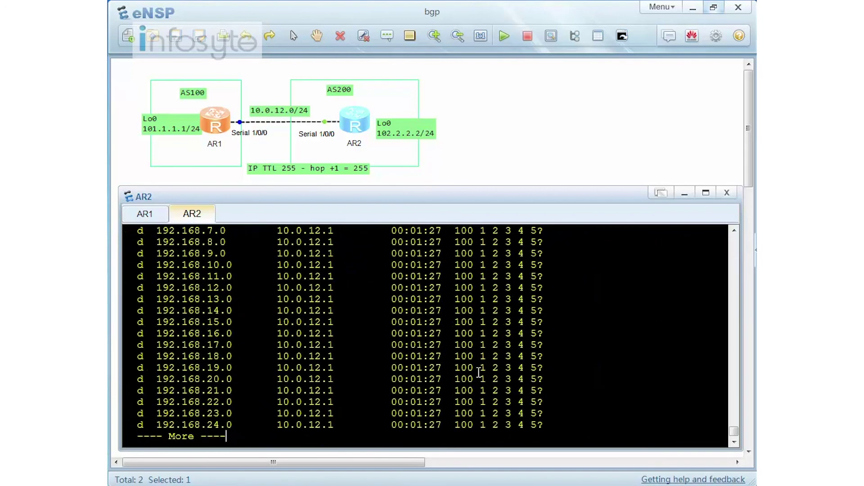
{"action": "scroll", "coordinate": [466, 367], "scroll_direction": "up", "scroll_amount": 5}
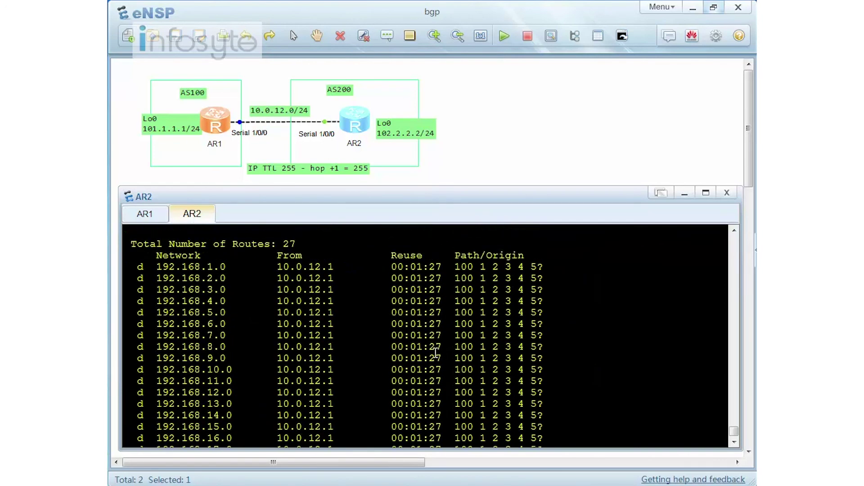
{"action": "scroll", "coordinate": [224, 346], "scroll_direction": "up", "scroll_amount": 1}
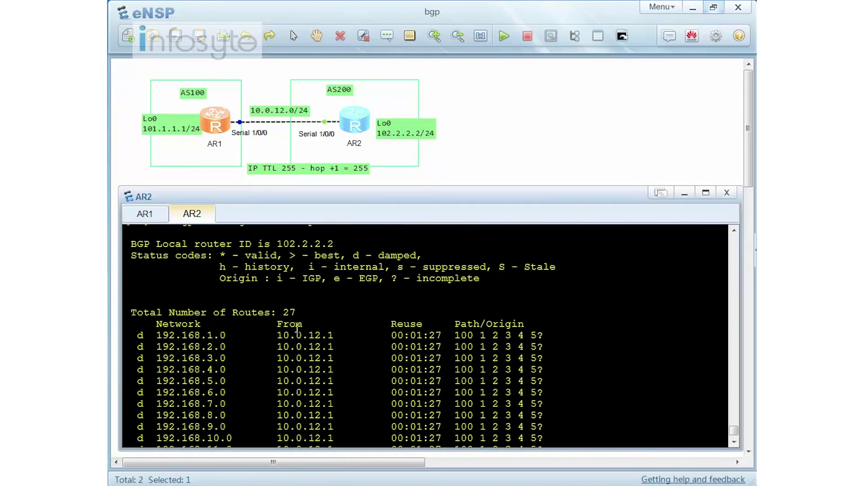
{"action": "key", "text": "ctrl+c"}
Step: Redisplay R2's BGP entry for 192.168.20.0 several times and compare its penalty with the reuse value
{"action": "key", "text": "Up"}
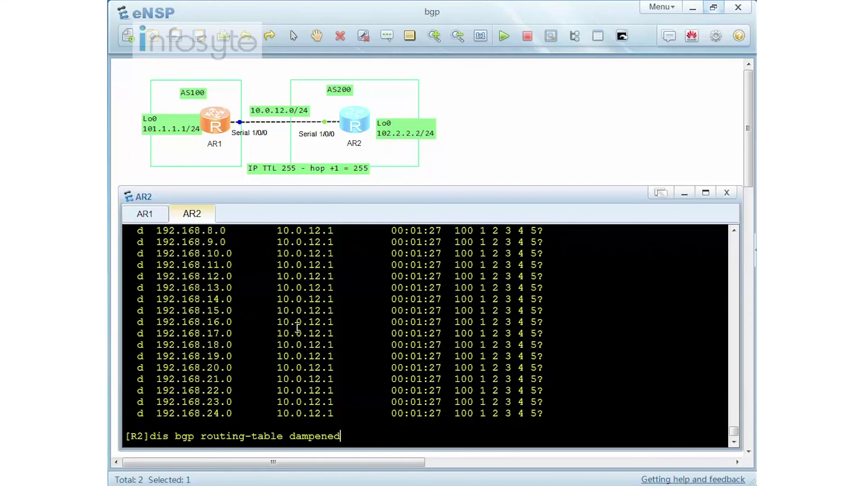
{"action": "key", "text": "Up"}
{"action": "key", "text": "Up"}
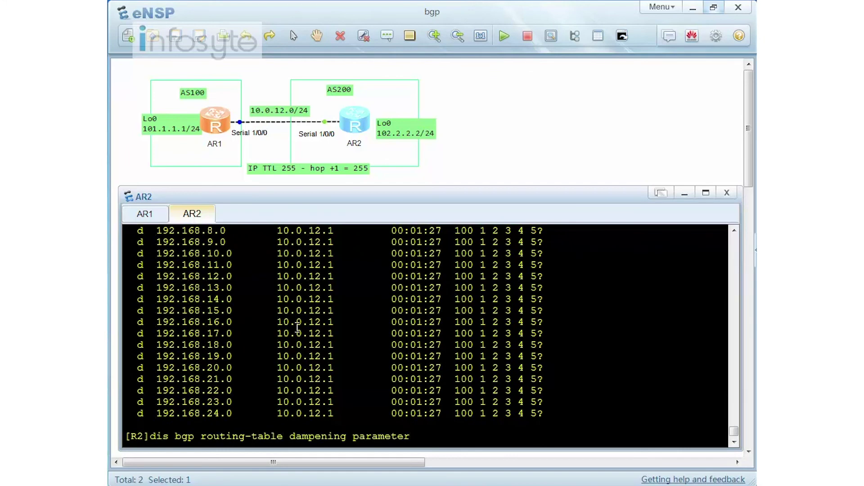
{"action": "key", "text": "Up"}
{"action": "key", "text": "Return"}
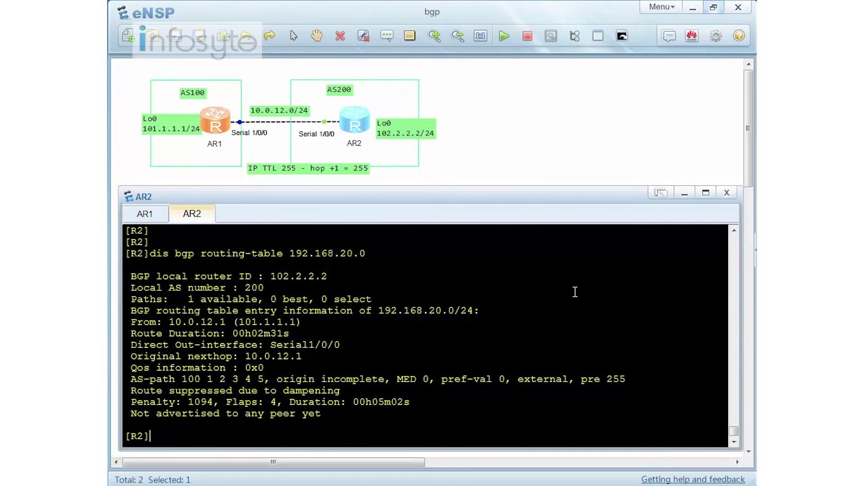
{"action": "key", "text": "Up"}
{"action": "key", "text": "Return"}
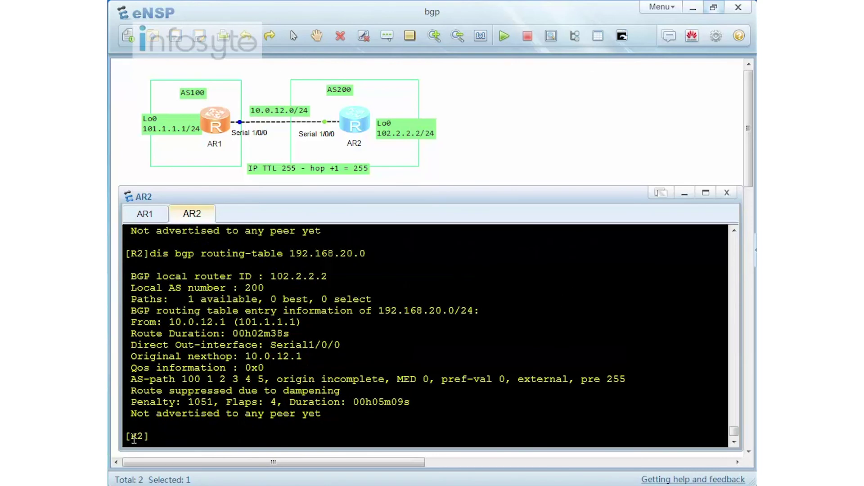
{"action": "left_click_drag", "start_coordinate": [189, 404], "coordinate": [214, 404]}
{"action": "key", "text": "Up"}
{"action": "key", "text": "Return"}
Step: Display R2's full BGP routing table and check the status of the 192.168 routes
{"action": "type", "text": "dis bg"}
{"action": "key", "text": "BackSpace"}
{"action": "key", "text": "BackSpace"}
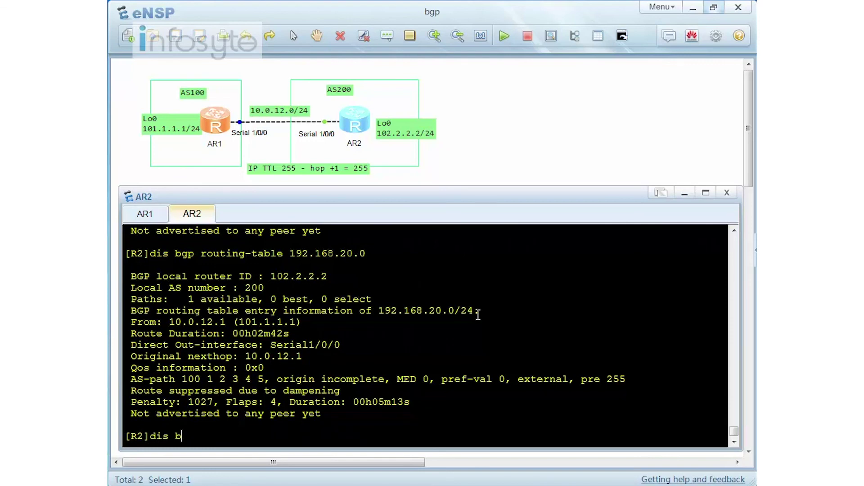
{"action": "type", "text": "bgp ro"}
{"action": "key", "text": "Return"}
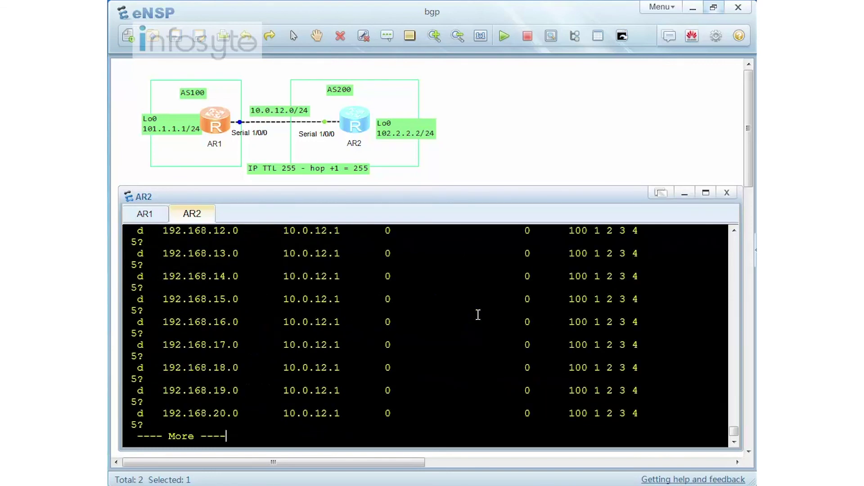
{"action": "key", "text": "ctrl+c"}
Step: Repeatedly display the BGP routing-table entry for 192.168.20.0 on R2 to monitor its penalty and suppression
{"action": "key", "text": "Up"}
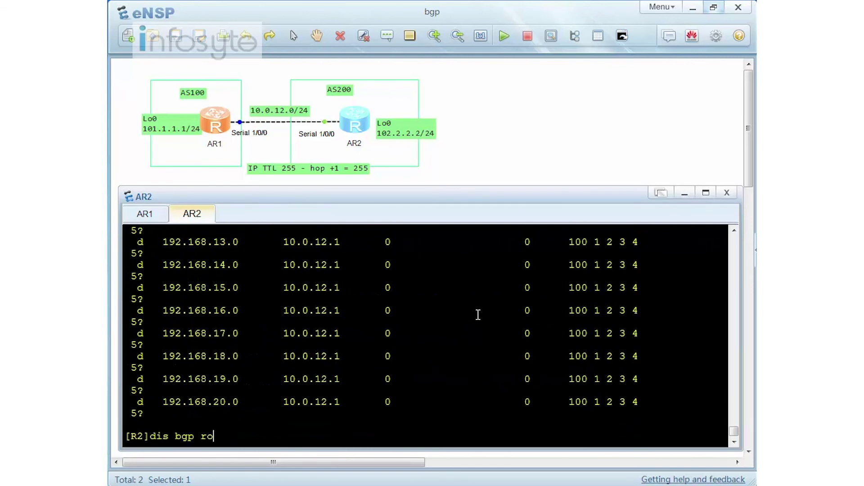
{"action": "key", "text": "Tab"}
{"action": "type", "text": "192.168.20.0"}
{"action": "key", "text": "Return"}
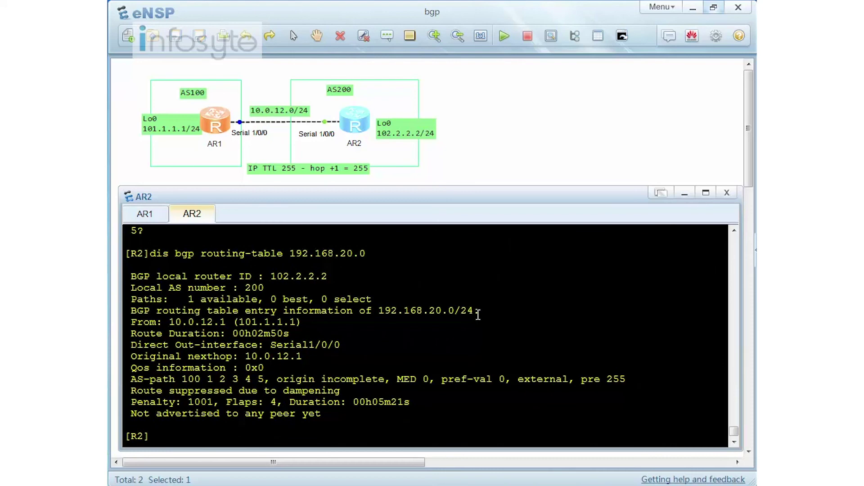
{"action": "key", "text": "Up"}
{"action": "key", "text": "Return"}
{"action": "key", "text": "Up"}
{"action": "key", "text": "Return"}
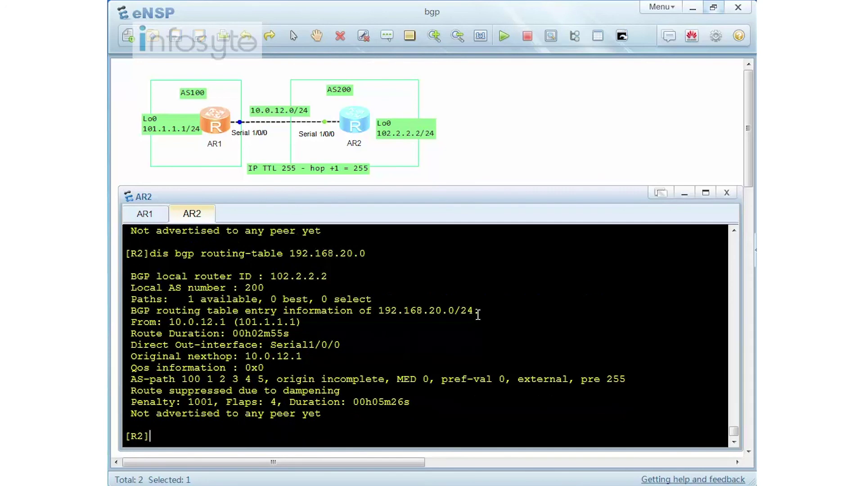
{"action": "key", "text": "Up"}
{"action": "key", "text": "Return"}
{"action": "key", "text": "Return"}
{"action": "key", "text": "Return"}
{"action": "key", "text": "Up"}
{"action": "key", "text": "Return"}
{"action": "key", "text": "Return"}
{"action": "key", "text": "Return"}
{"action": "key", "text": "Up"}
{"action": "key", "text": "Return"}
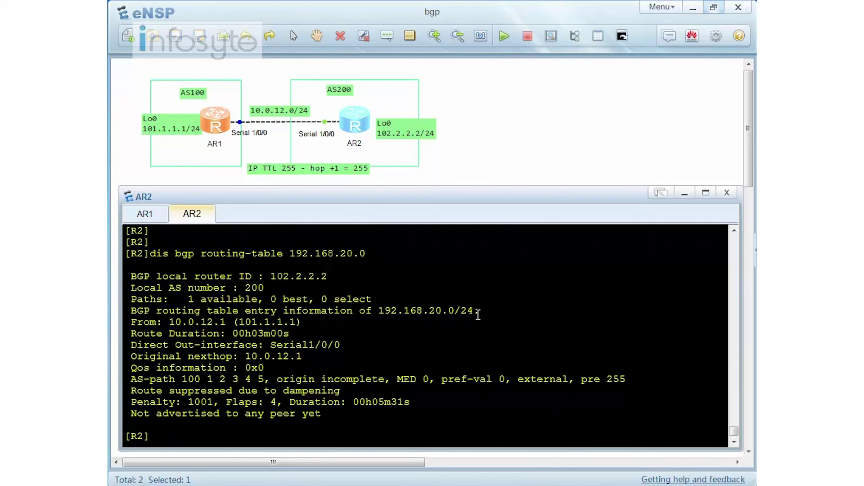
{"action": "key", "text": "Return"}
{"action": "key", "text": "Return"}
{"action": "key", "text": "Return"}
Step: Display R2's IP routing table to see whether the suppressed 192.168 routes are installed
{"action": "type", "text": "dis "}
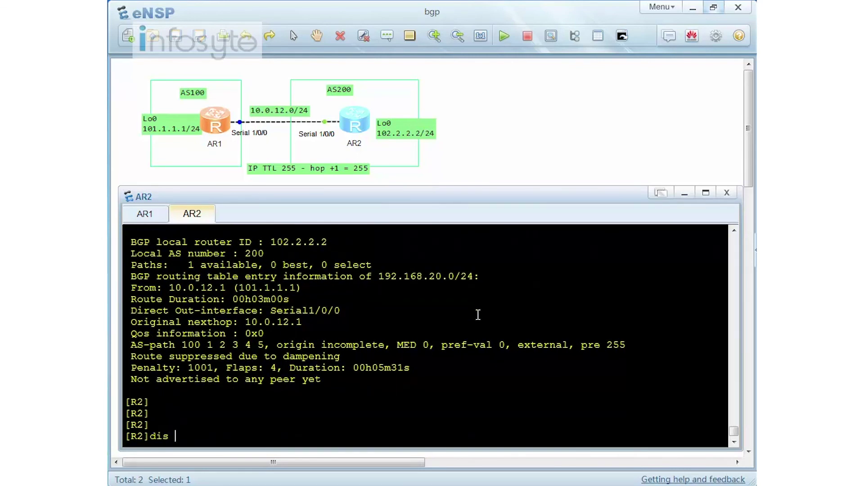
{"action": "type", "text": "ip ro"}
{"action": "key", "text": "Tab"}
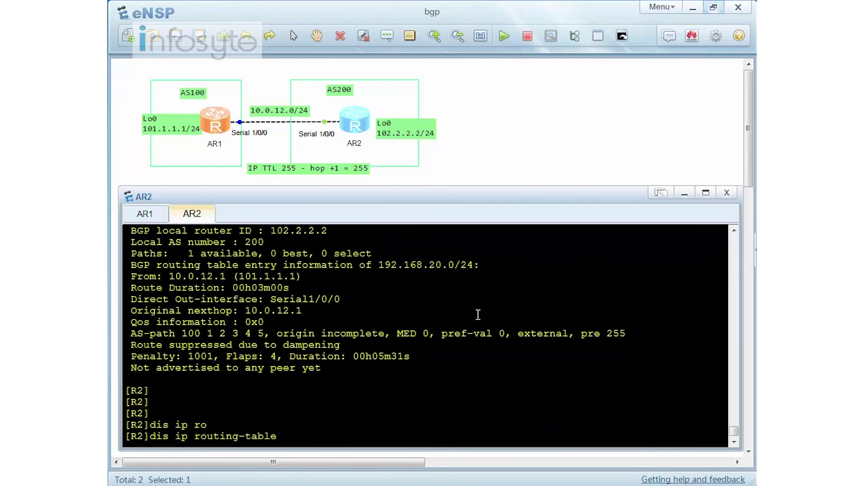
{"action": "key", "text": "Return"}
Step: Display R2's BGP entry for 192.168.20.0 twice more to check whether it is still suppressed
{"action": "key", "text": "Up"}
{"action": "key", "text": "Up"}
{"action": "key", "text": "Return"}
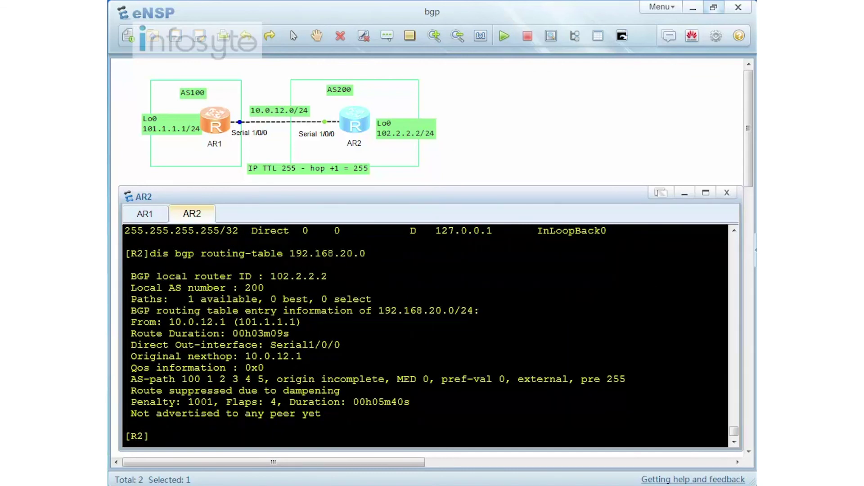
{"action": "key", "text": "Up"}
{"action": "key", "text": "Return"}
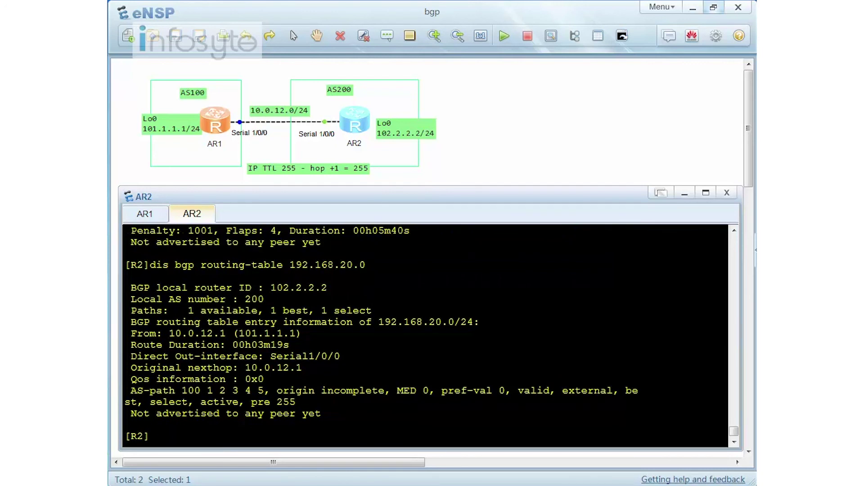
Step: Display R2's complete IP routing table through its last page and check the 192.168 EBGP routes
{"action": "type", "text": "dis ip ro"}
{"action": "key", "text": "Tab"}
{"action": "key", "text": "Return"}
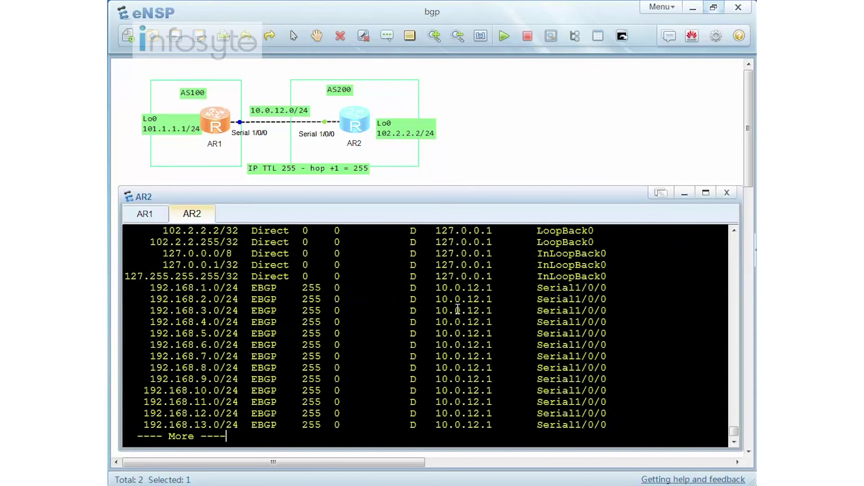
{"action": "key", "text": "space"}
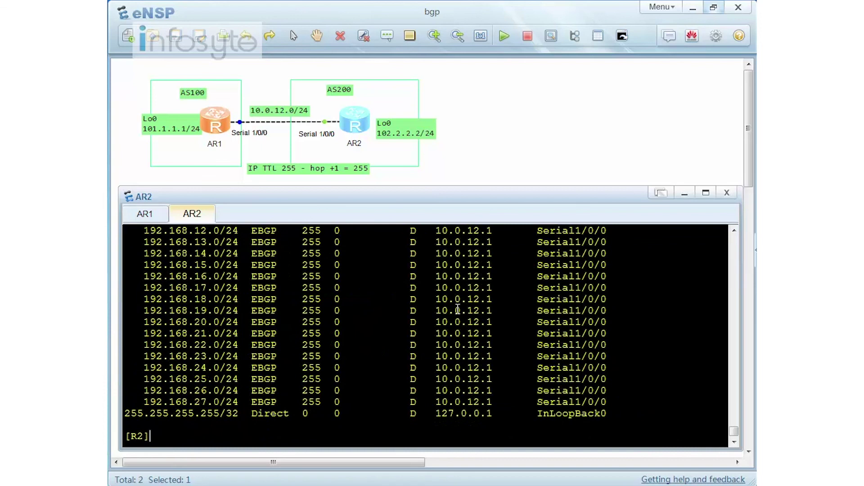